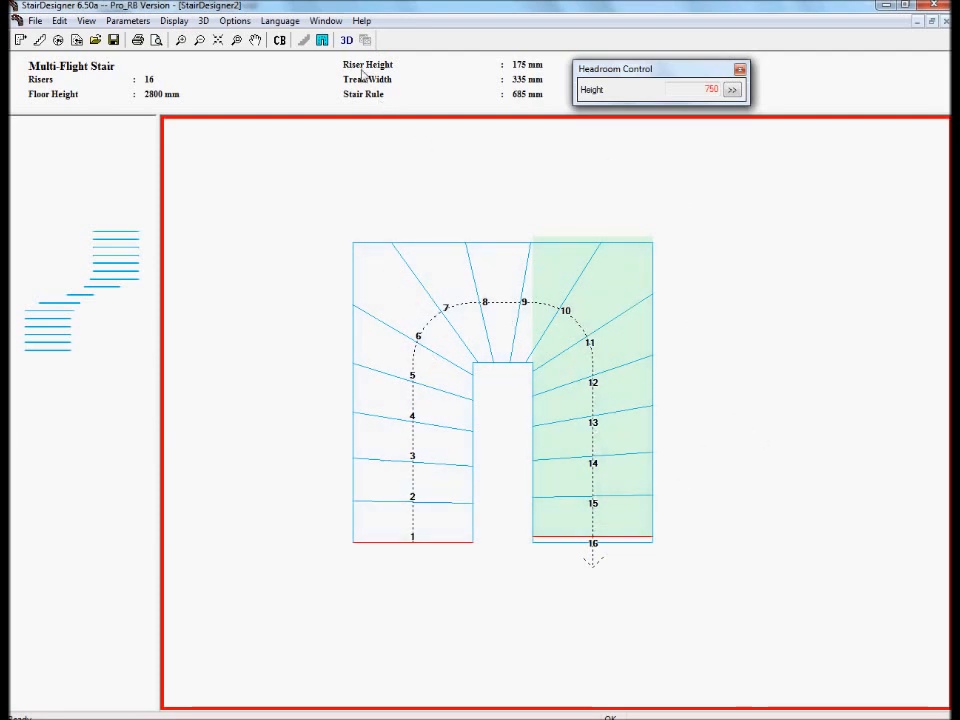
# Display the staircase in 3D and examine its floating treads from several angles
pyautogui.click(346, 40)
pyautogui.moveTo(472, 363); pyautogui.dragTo(408, 388)
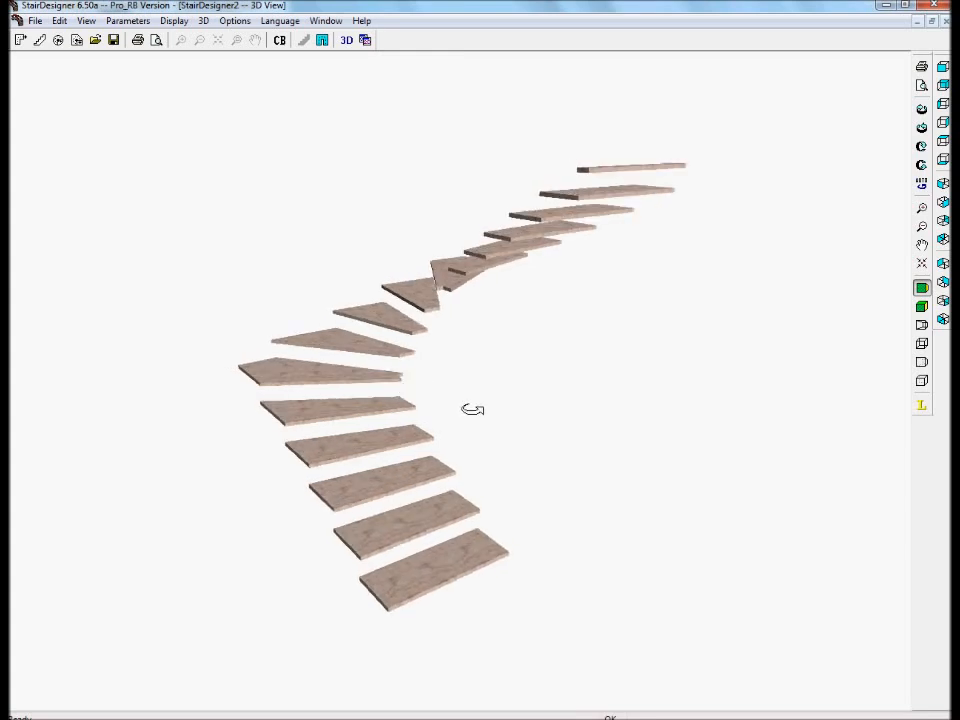
pyautogui.moveTo(396, 495); pyautogui.dragTo(451, 513)
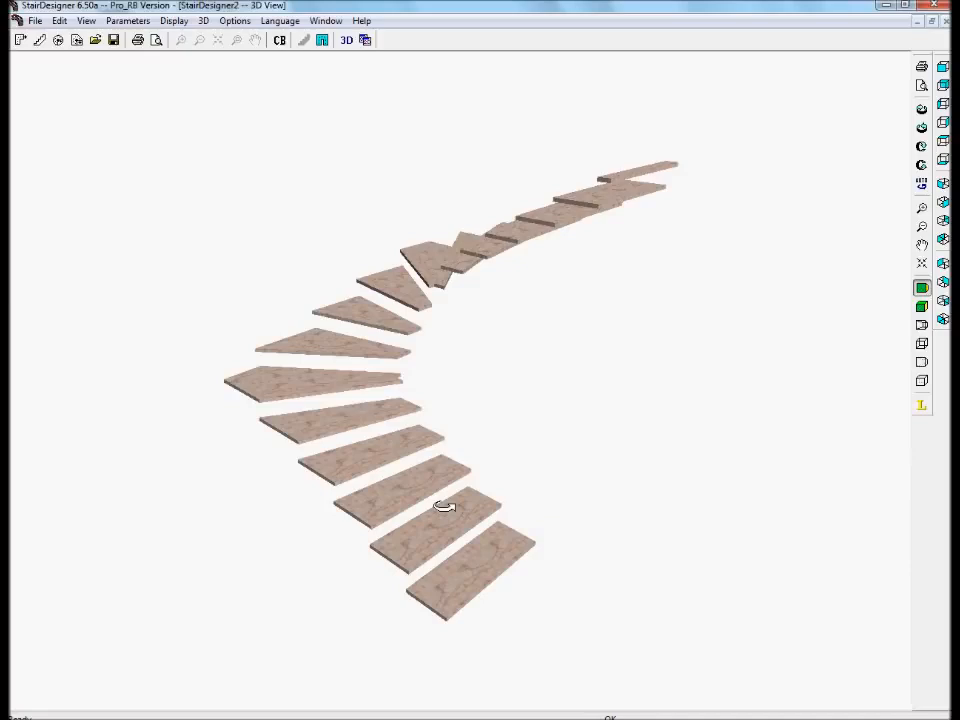
# Change the interface language to Français
pyautogui.click(128, 22)
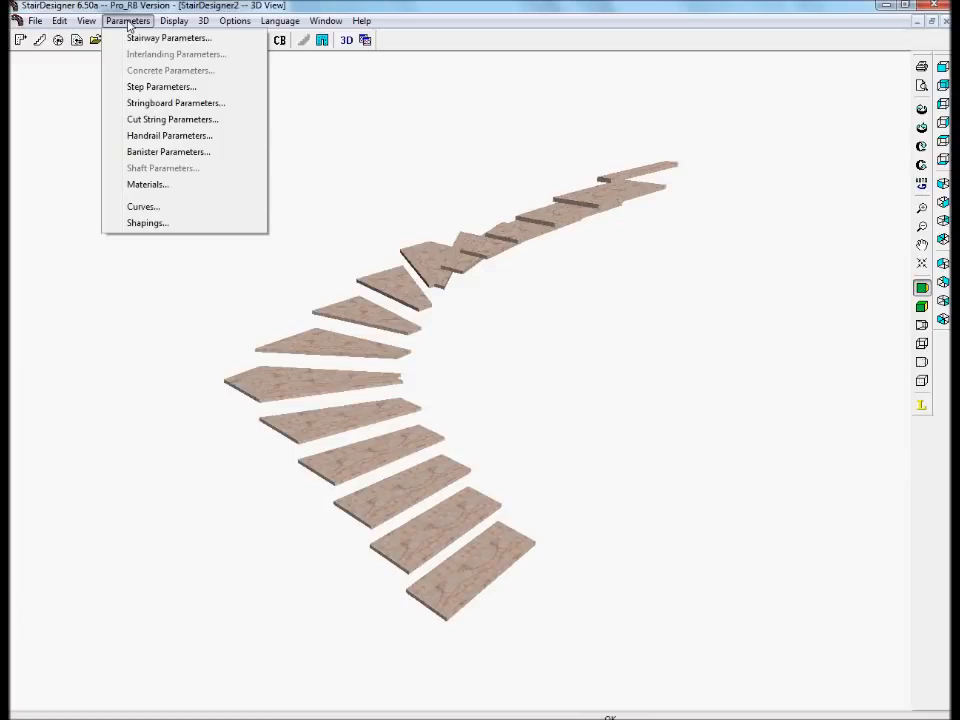
pyautogui.click(336, 96)
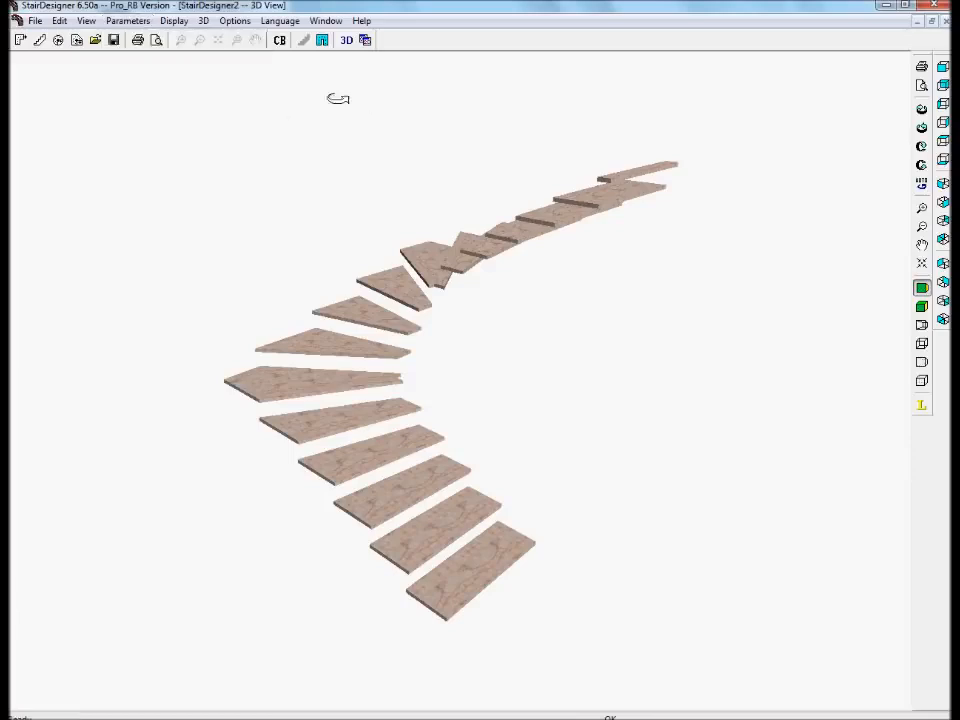
pyautogui.click(281, 22)
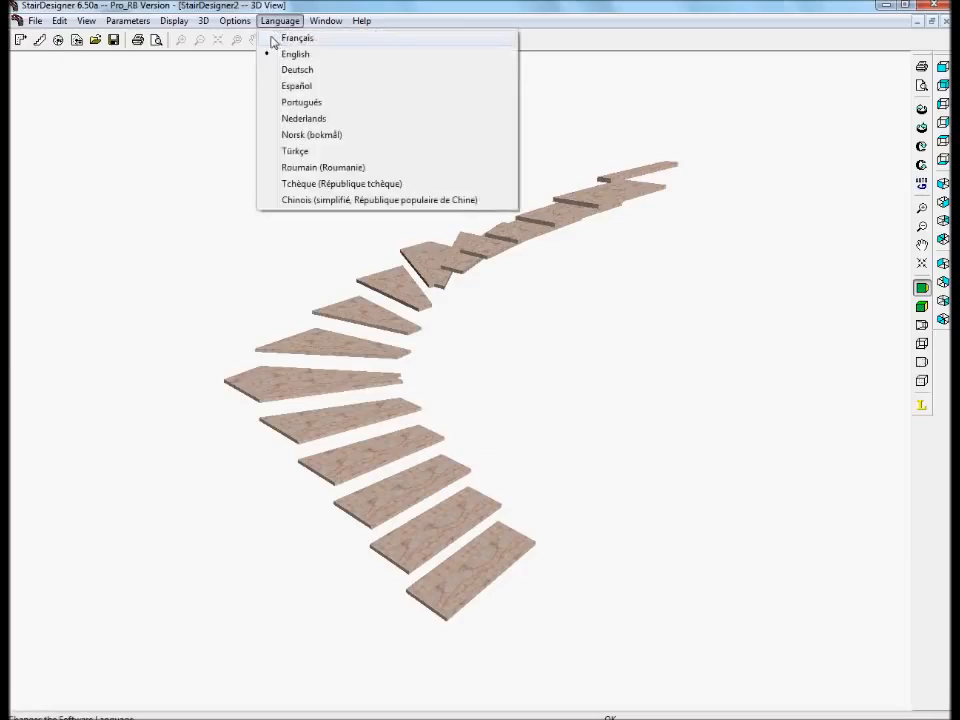
pyautogui.click(290, 38)
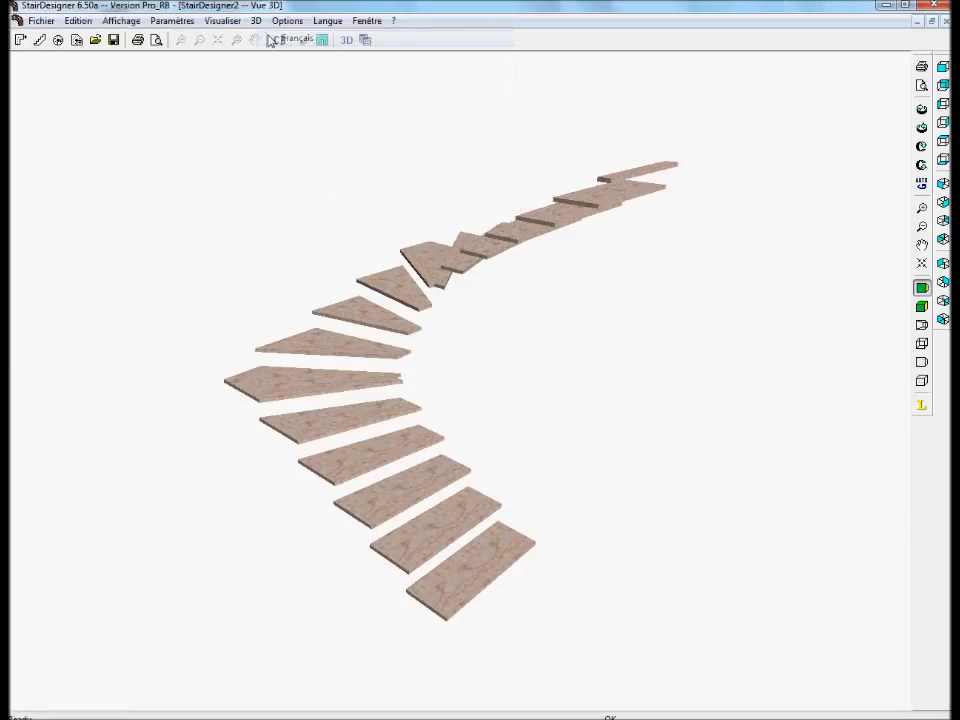
# Enable Crémaillère(s) for the staircase with the Paillasse type, using the default thickness and setbacks
pyautogui.click(175, 21)
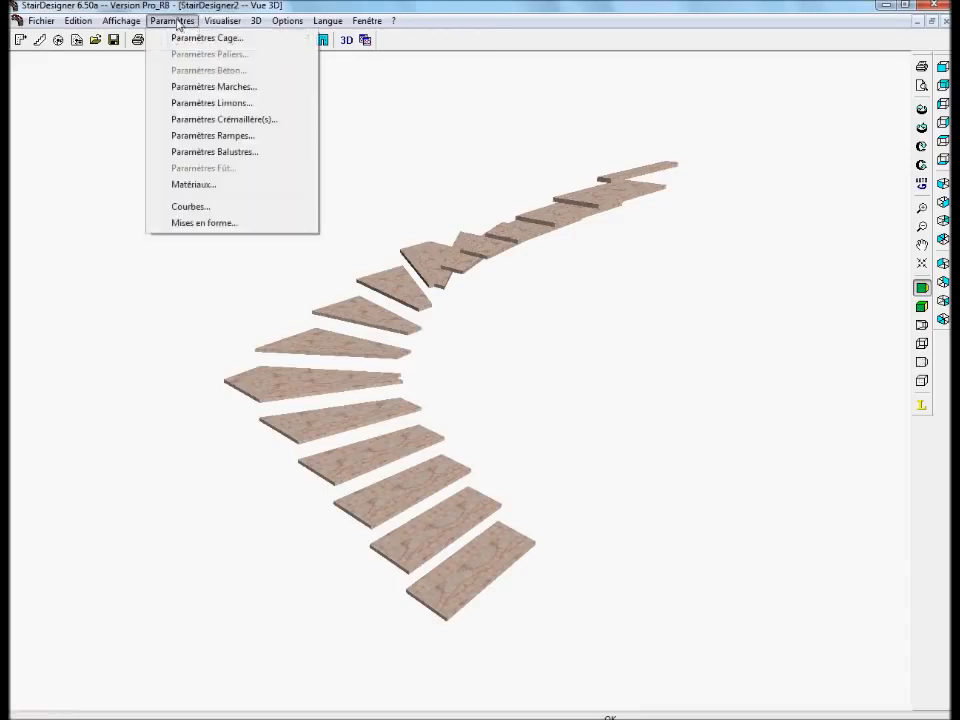
pyautogui.click(185, 122)
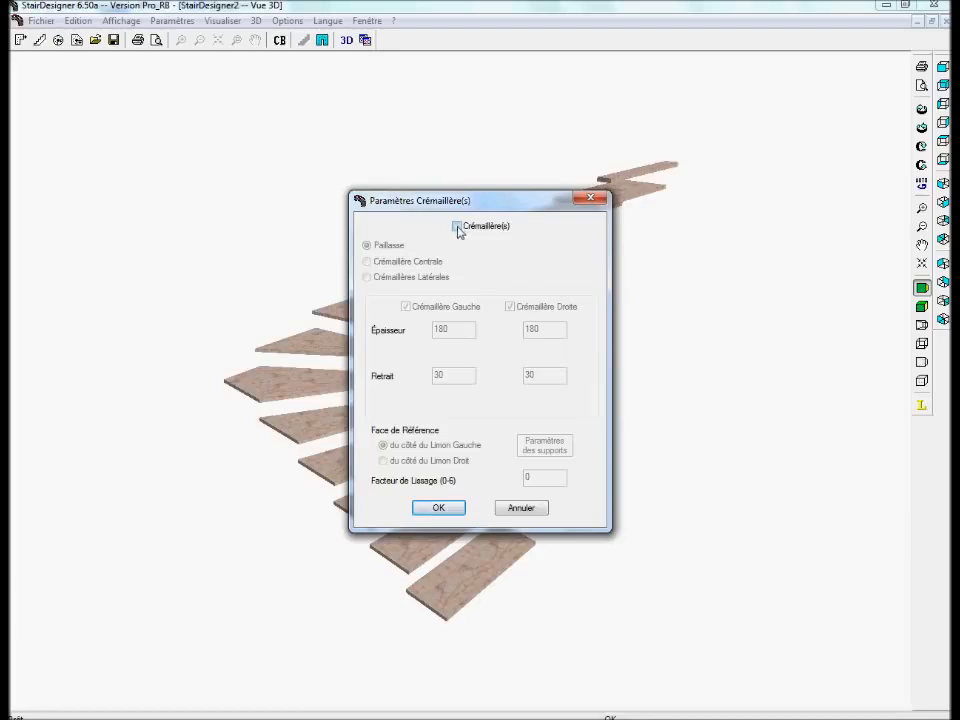
pyautogui.click(457, 227)
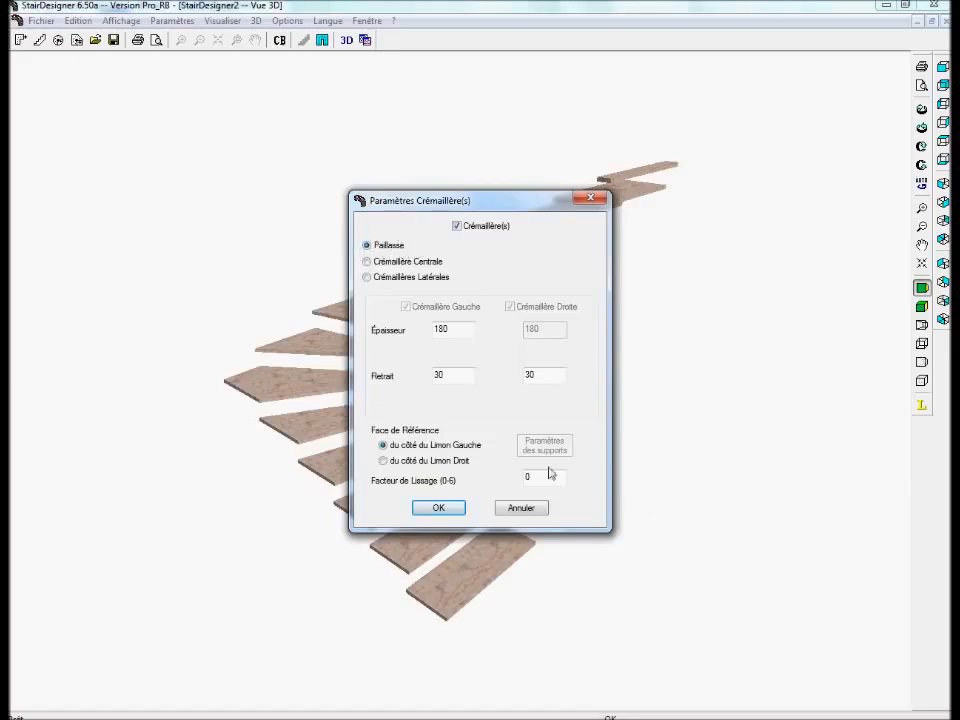
pyautogui.click(441, 508)
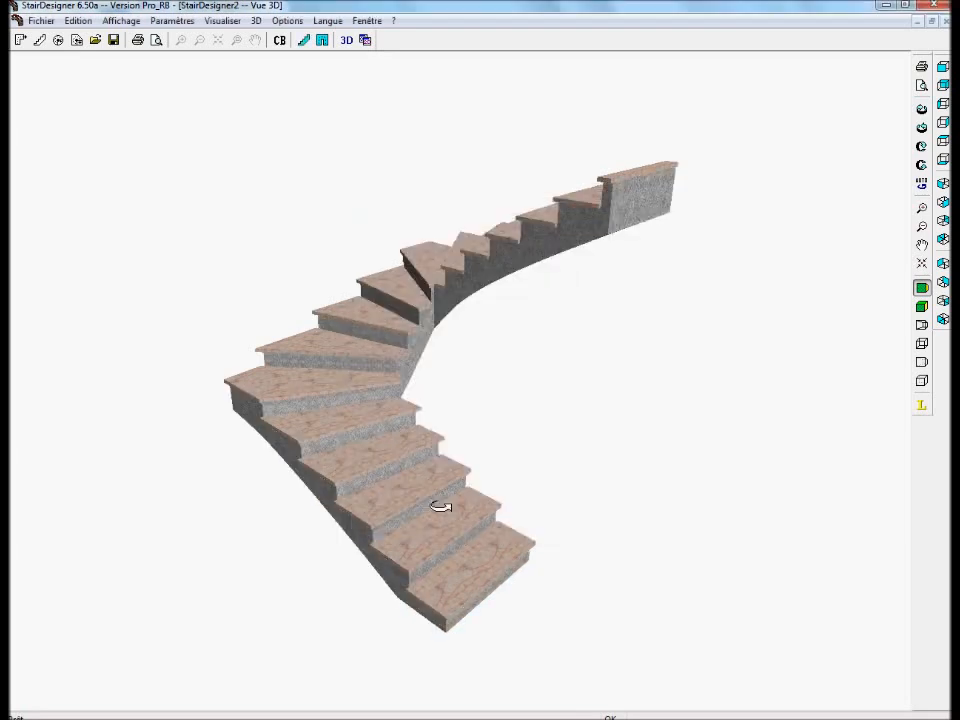
# Enable left and right stringers (Limons) outside the stairwell with their default dimensions and rebuild the staircase
pyautogui.moveTo(521, 452); pyautogui.dragTo(539, 430)
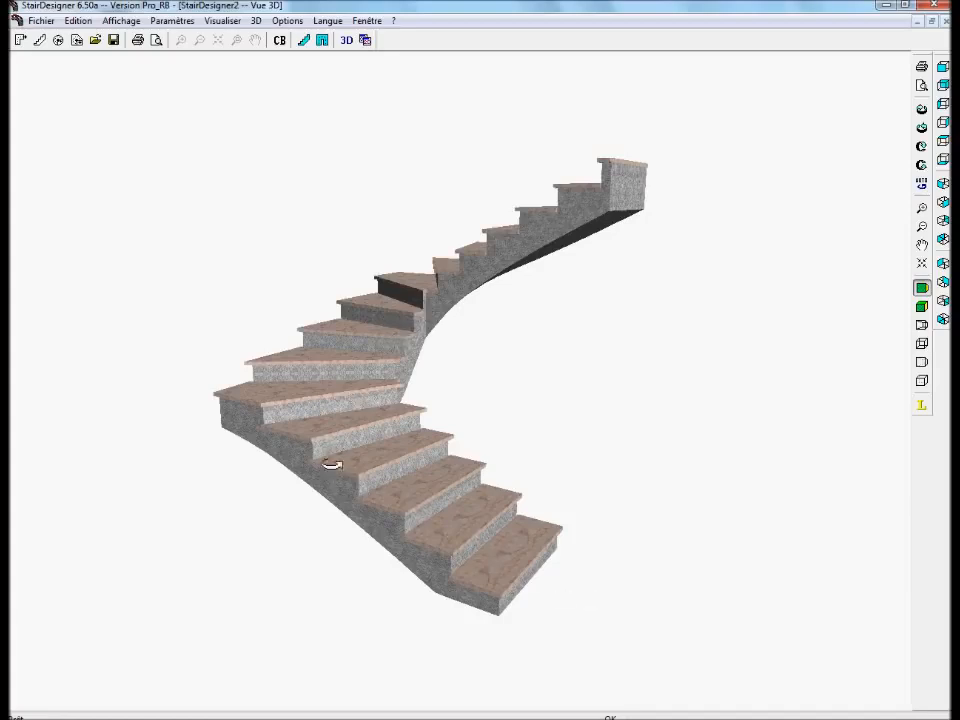
pyautogui.moveTo(507, 380); pyautogui.dragTo(489, 414)
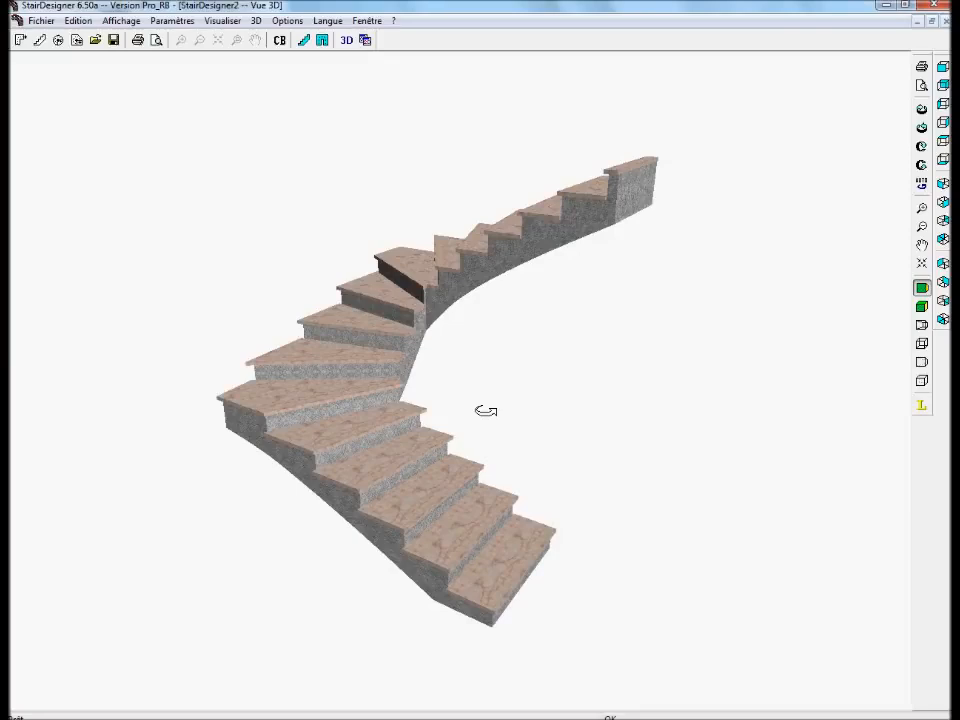
pyautogui.click(175, 22)
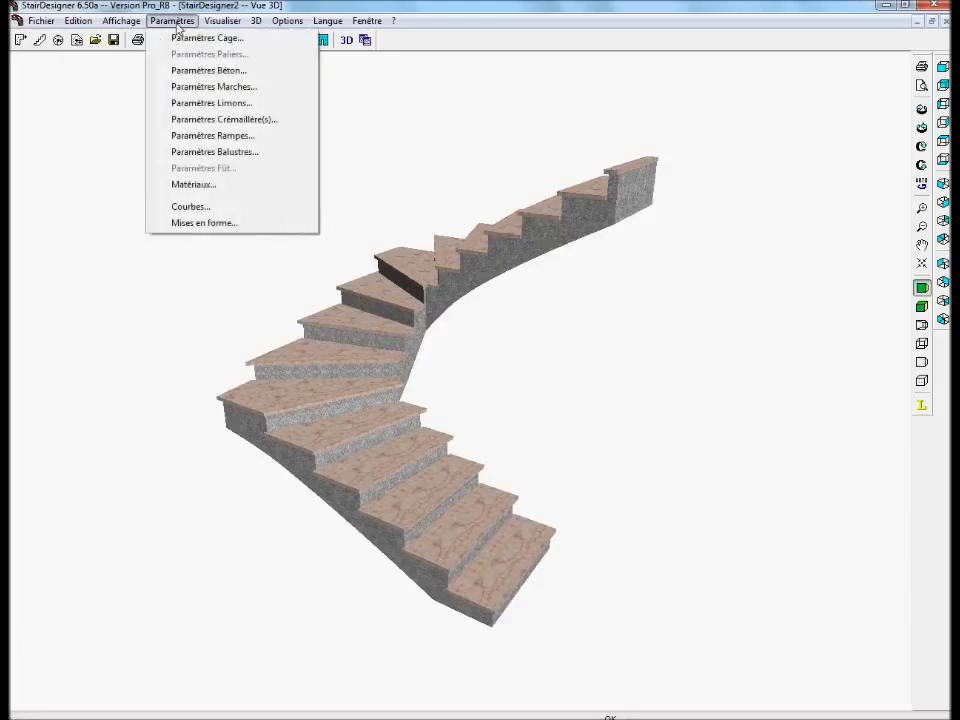
pyautogui.click(200, 103)
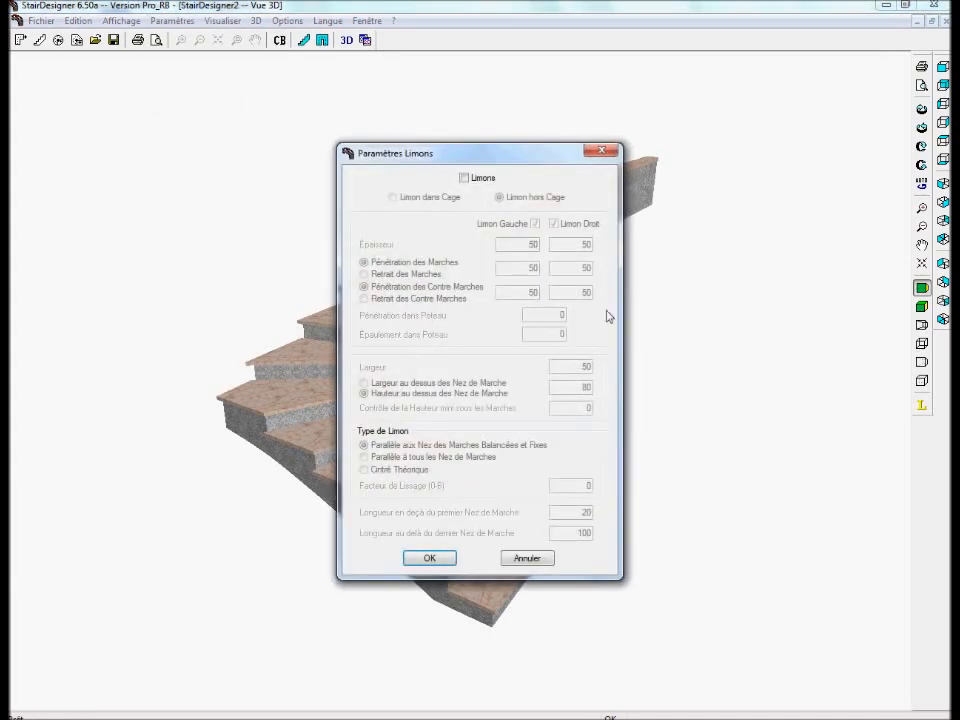
pyautogui.click(464, 178)
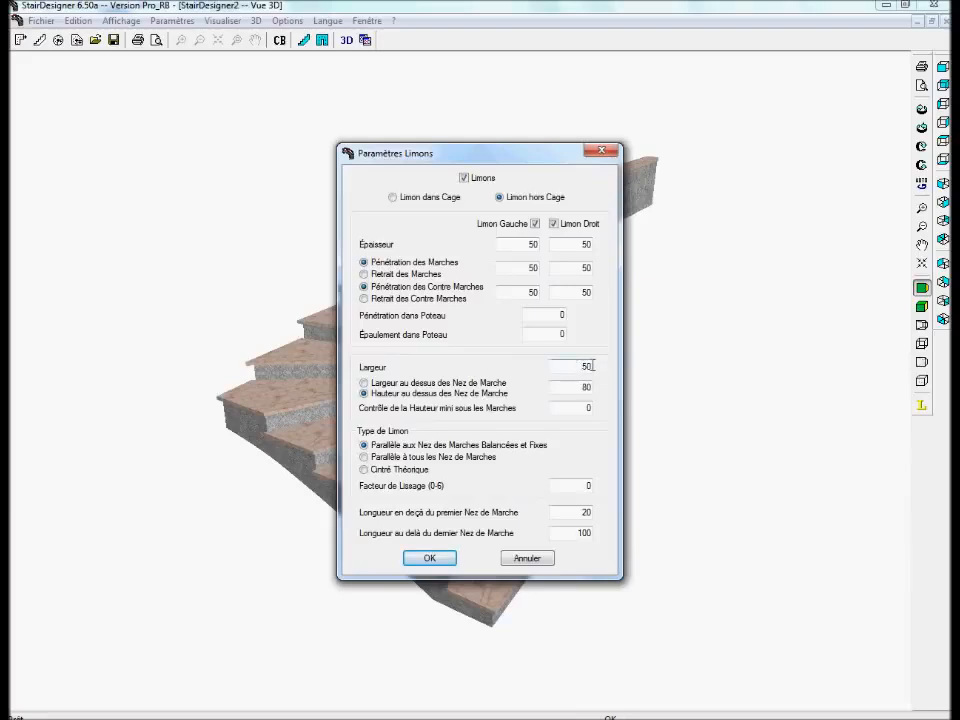
pyautogui.click(441, 563)
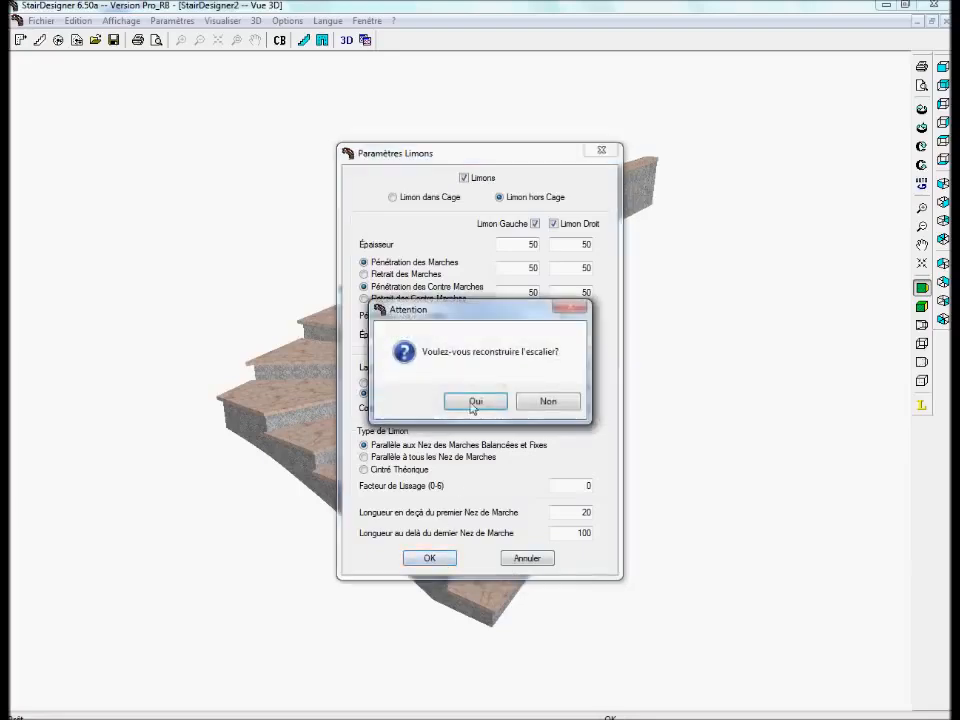
pyautogui.click(474, 401)
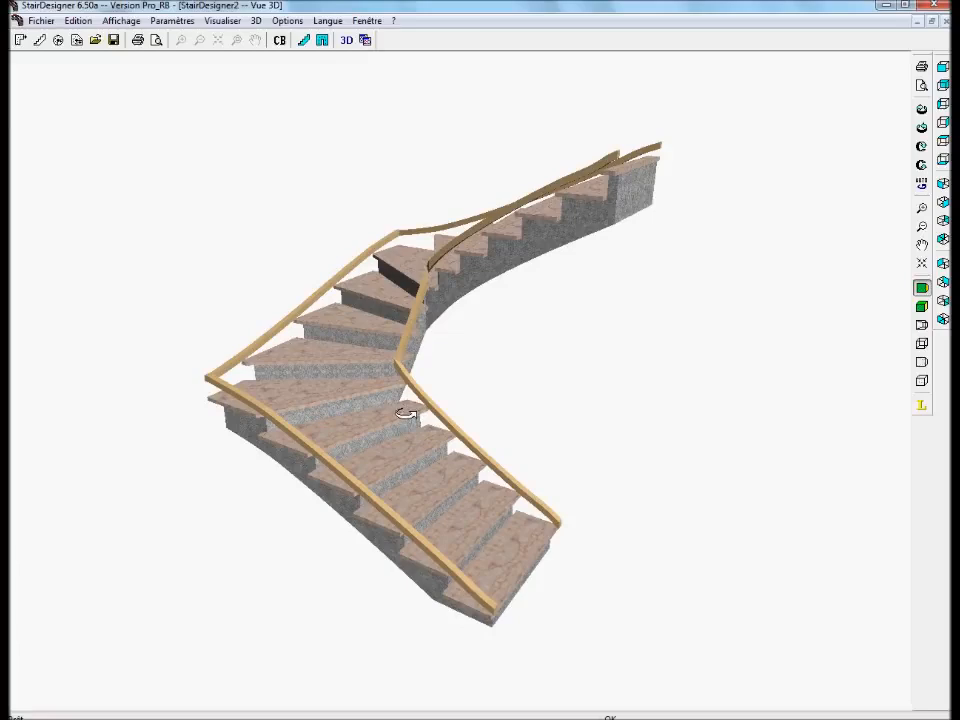
# Add handrails (Rampes) with balusters along both sides of the staircase
pyautogui.click(174, 21)
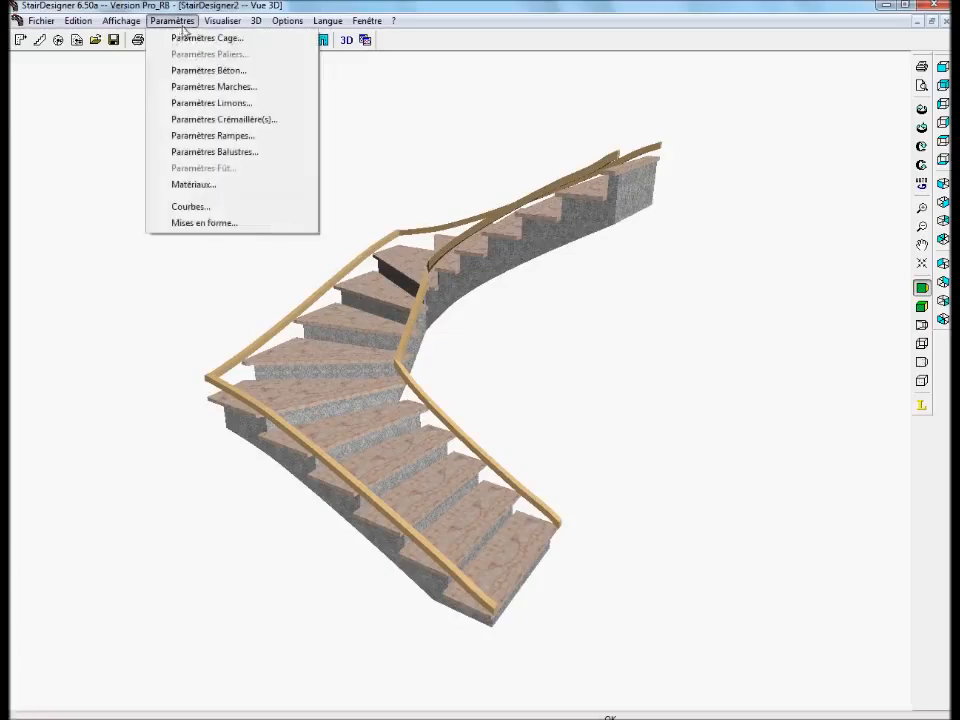
pyautogui.click(203, 137)
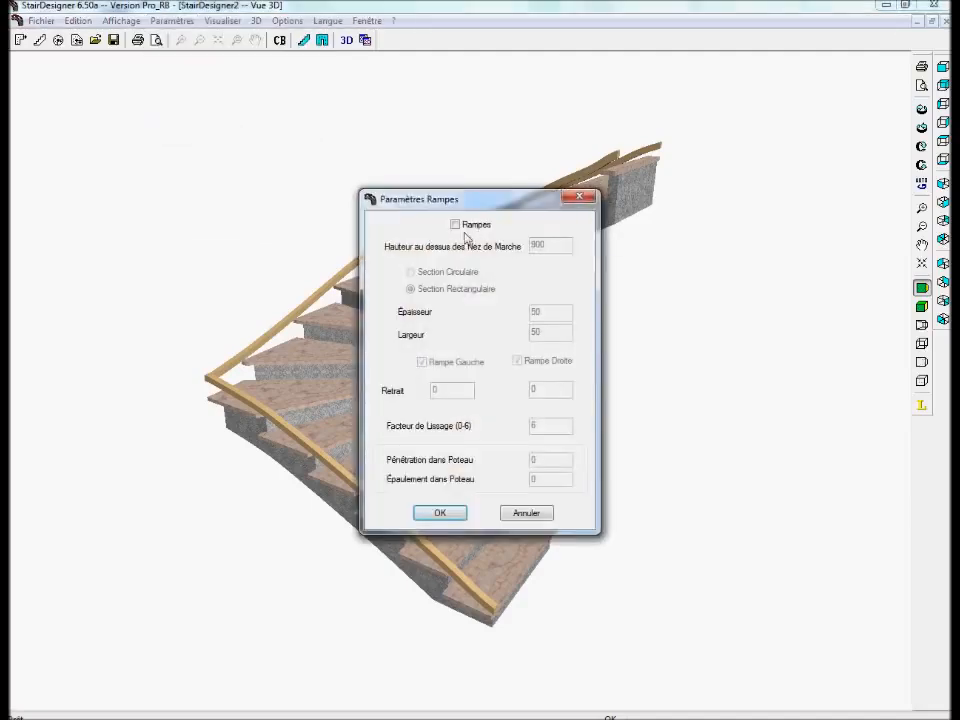
pyautogui.click(456, 226)
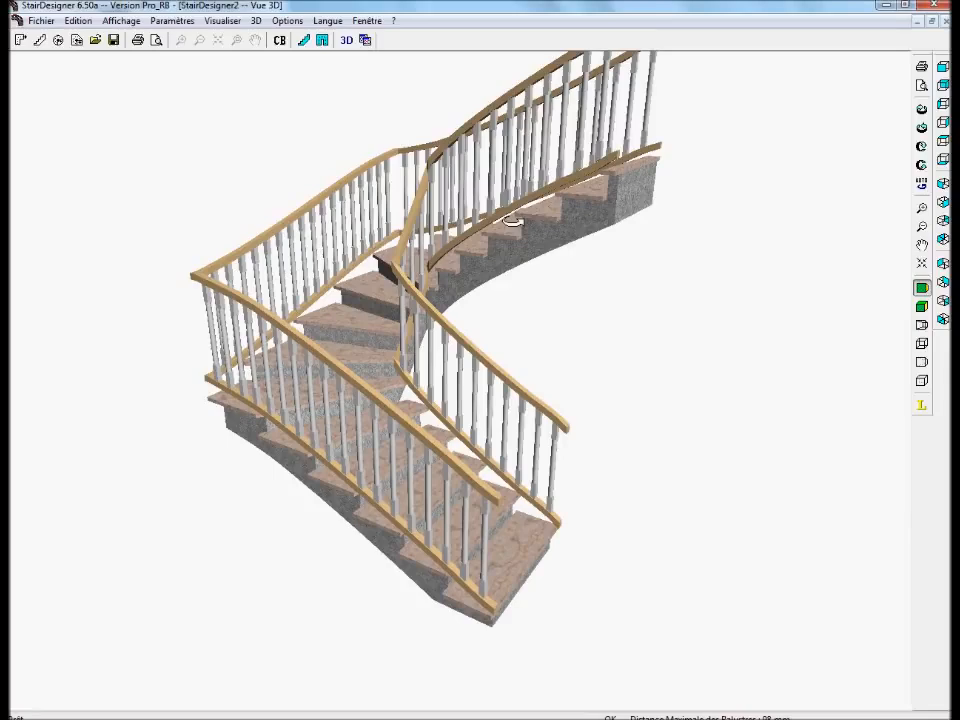
pyautogui.moveTo(347, 504); pyautogui.dragTo(778, 251)
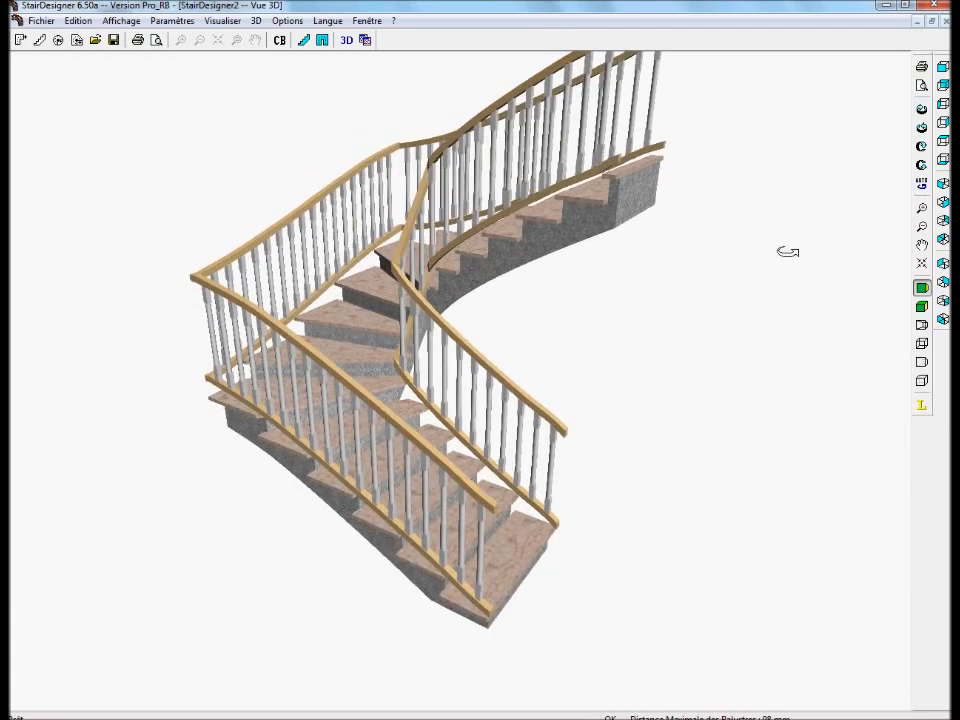
# In the plan view, add an end post to the outer stringer at step 1 with both overhangs 0, position 50 and length 50
pyautogui.click(943, 21)
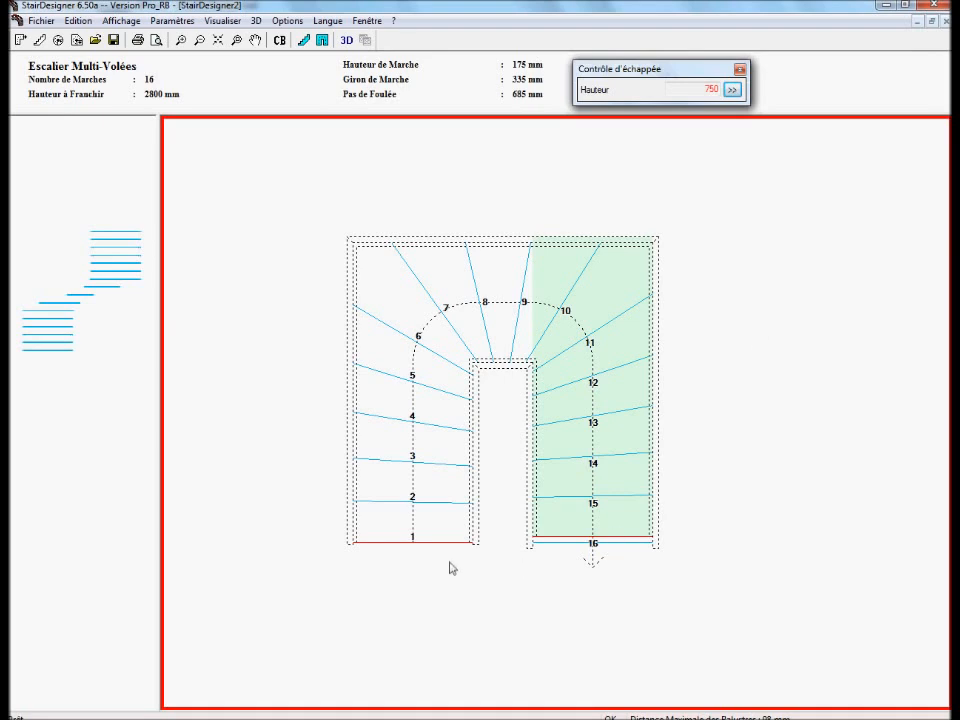
pyautogui.rightClick(350, 548)
pyautogui.click(396, 254)
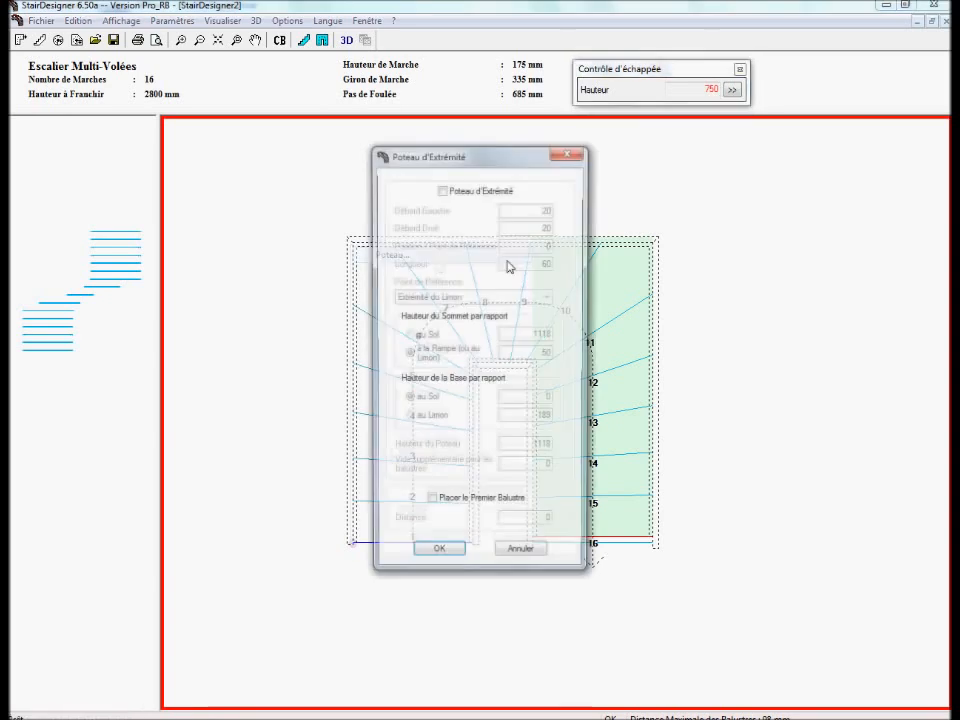
pyautogui.click(452, 190)
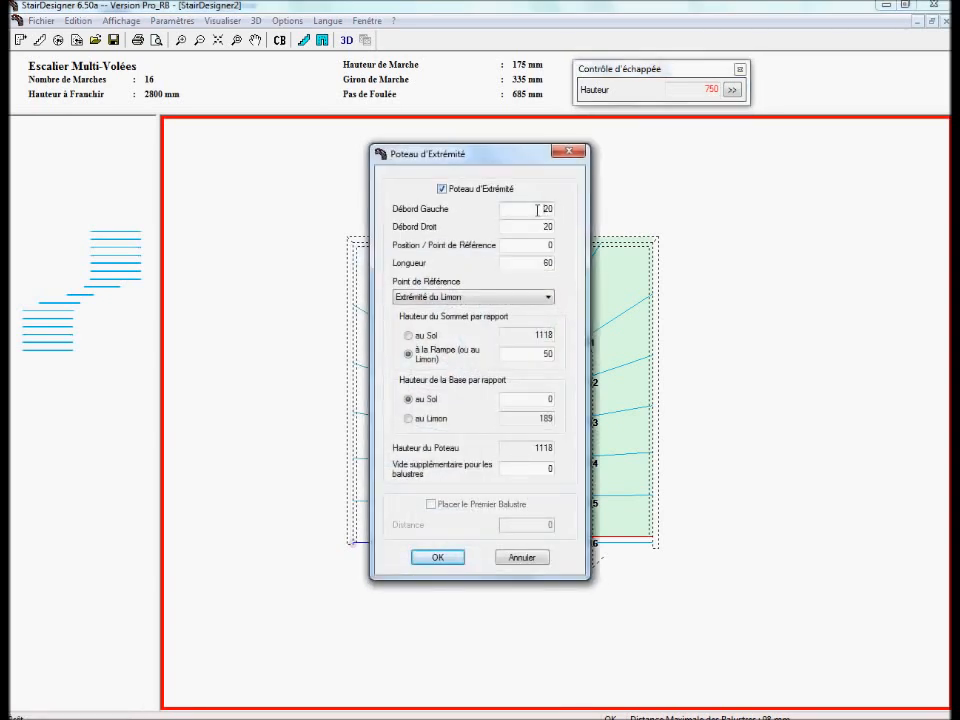
pyautogui.doubleClick(525, 226)
pyautogui.write('0')
pyautogui.write('0')
pyautogui.moveTo(532, 225); pyautogui.dragTo(597, 260)
pyautogui.write('5050')
pyautogui.click(440, 558)
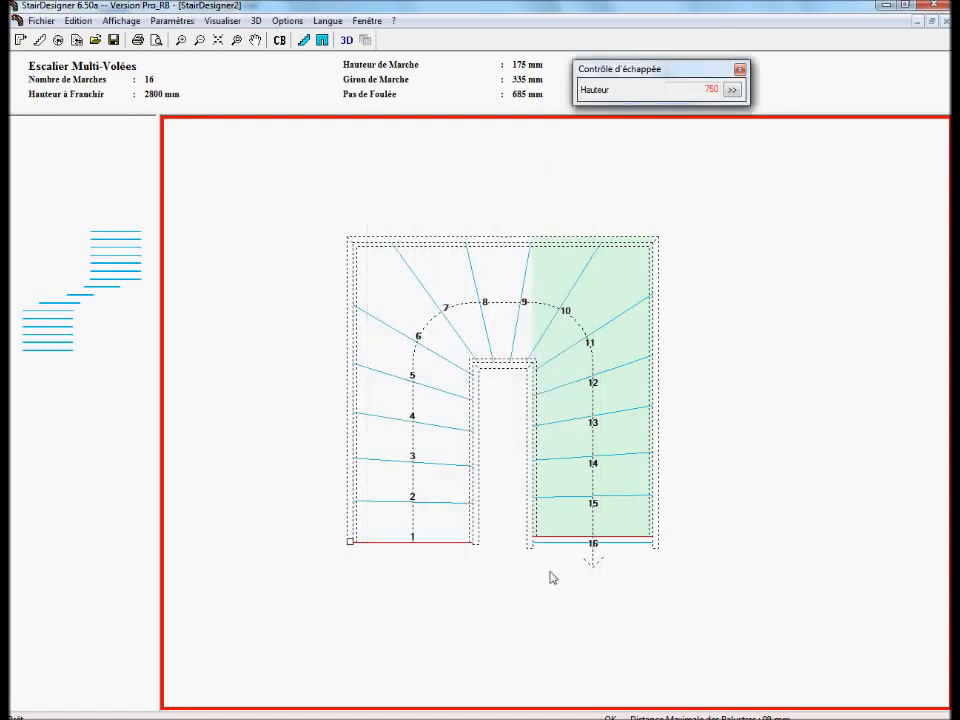
# Add an end post to the inner stringer at step 1 with left and right overhangs 0, position 50 and length 50
pyautogui.scroll(3, 477, 568)
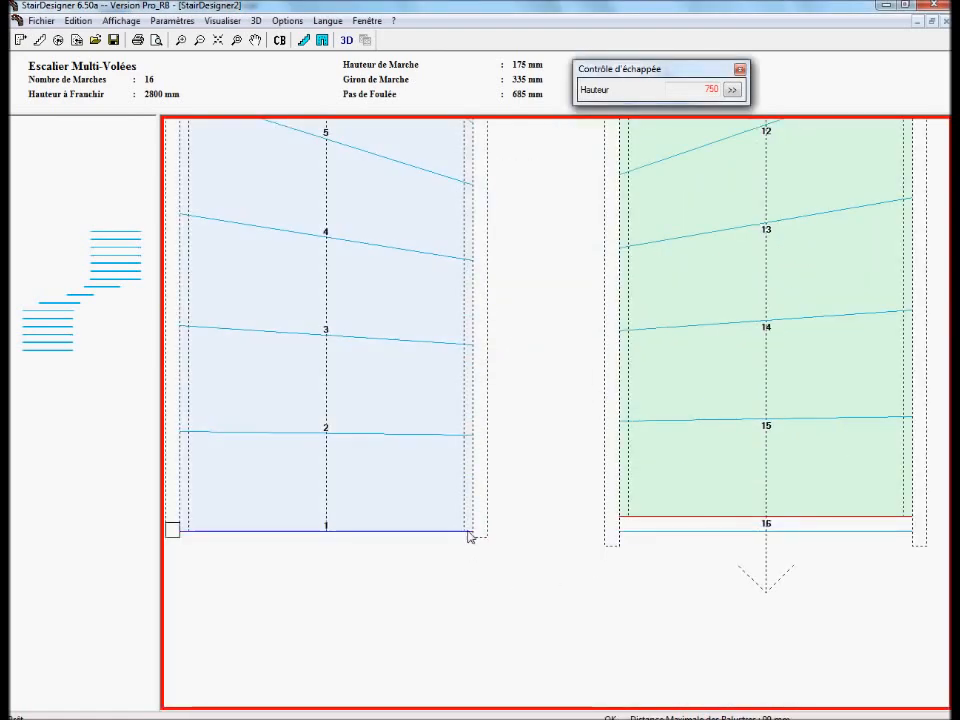
pyautogui.rightClick(474, 535)
pyautogui.click(512, 190)
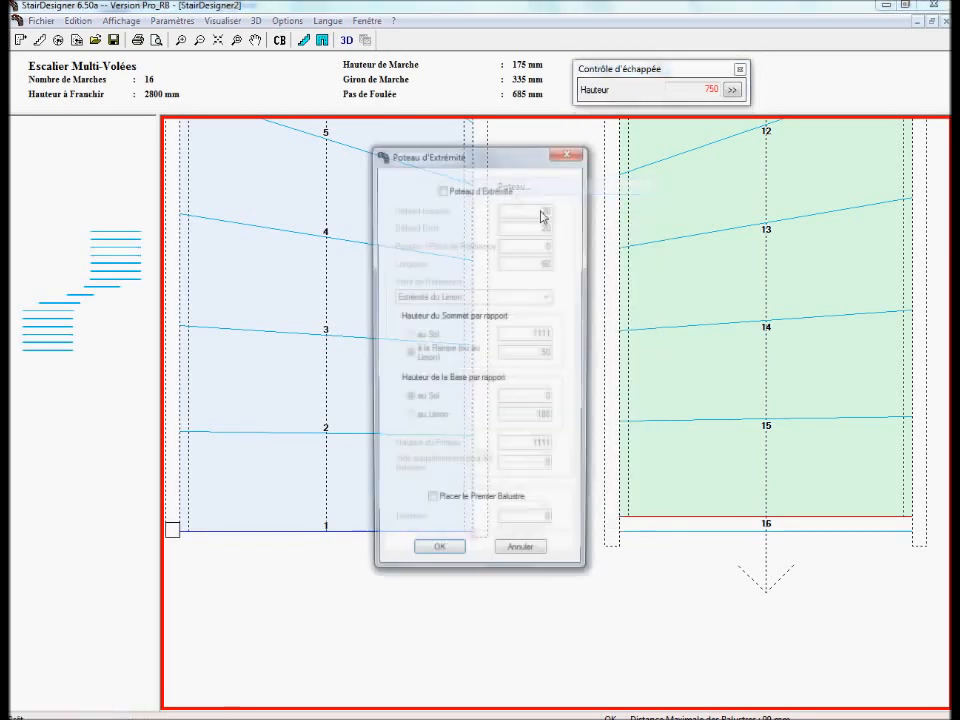
pyautogui.click(484, 192)
pyautogui.write('0')
pyautogui.moveTo(538, 210); pyautogui.dragTo(570, 231)
pyautogui.write('0')
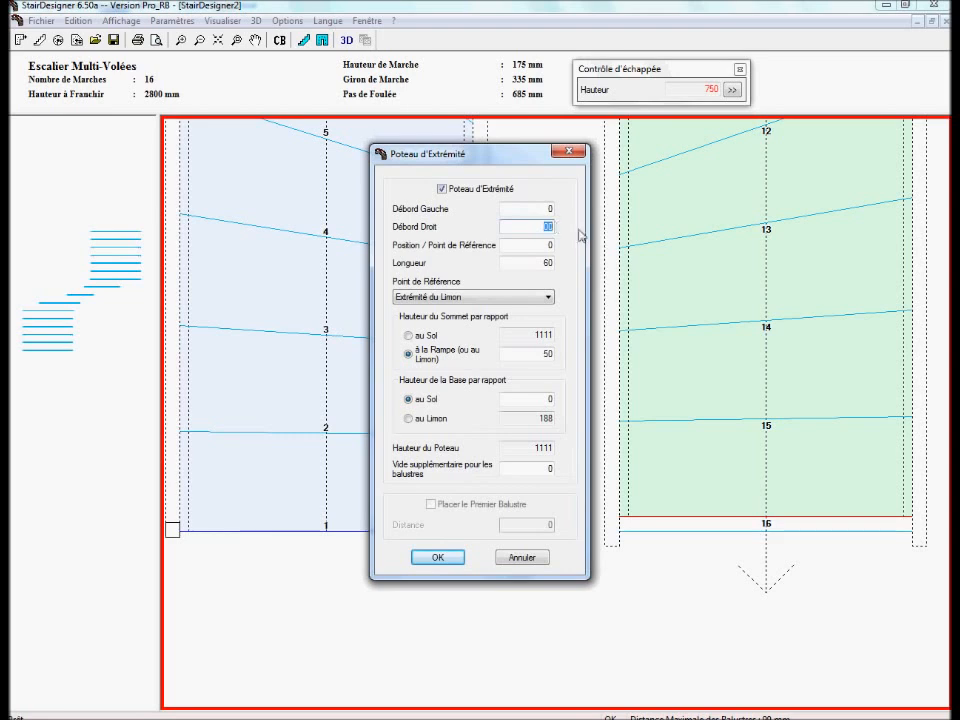
pyautogui.write('50')
pyautogui.press('Tab')
pyautogui.write('50')
pyautogui.click(438, 557)
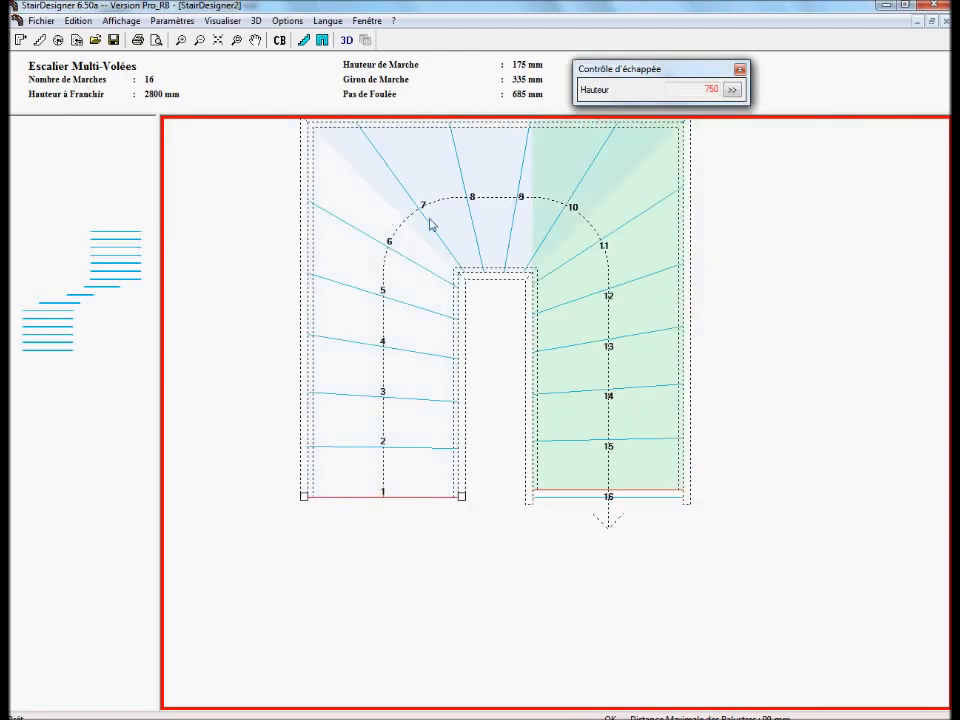
# Add a corner post at the outer corner between the first and second flights, with all overhangs set to 0
pyautogui.rightClick(337, 332)
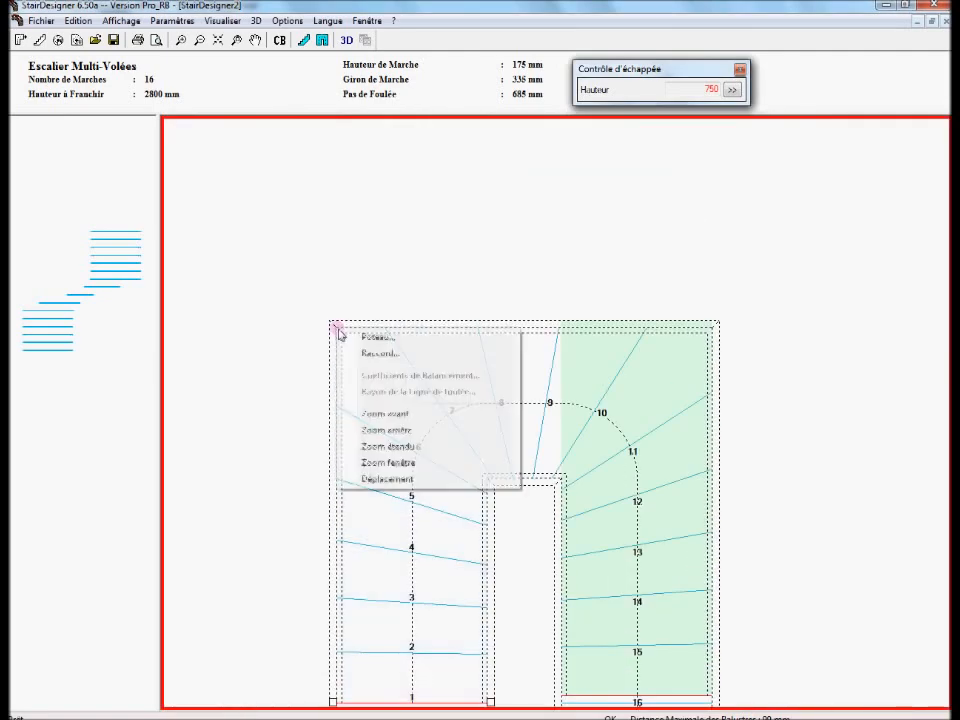
pyautogui.click(360, 336)
pyautogui.click(463, 188)
pyautogui.doubleClick(490, 220)
pyautogui.write('0')
pyautogui.press('Tab')
pyautogui.write('0')
pyautogui.doubleClick(585, 221)
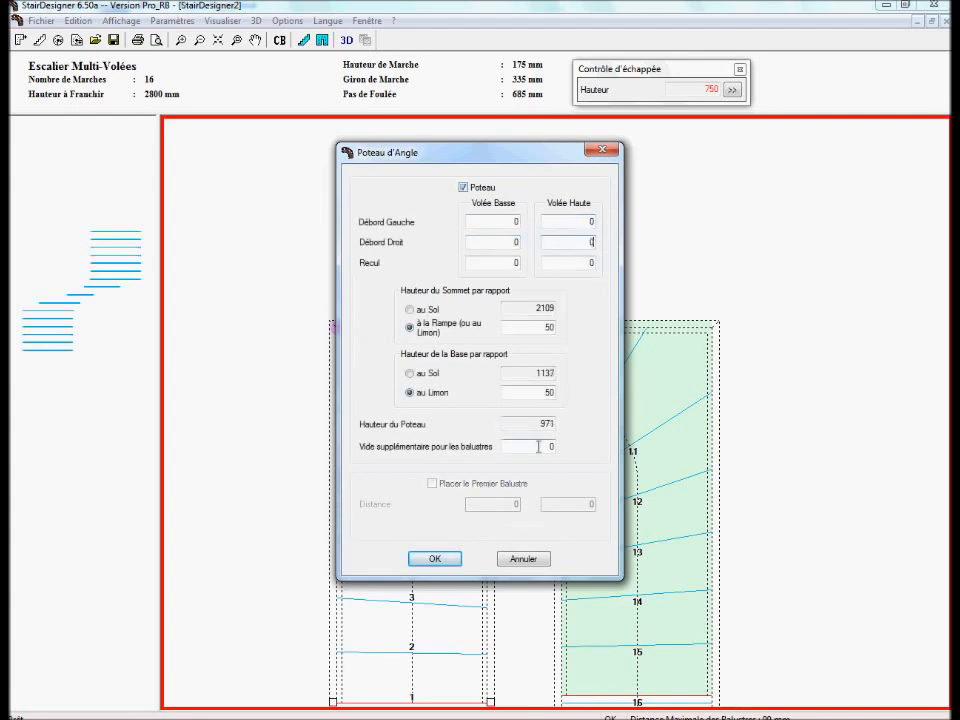
pyautogui.click(435, 559)
# Add a corner post at the outer corner between the second and third flights, with all overhangs set to 0
pyautogui.rightClick(713, 330)
pyautogui.click(724, 336)
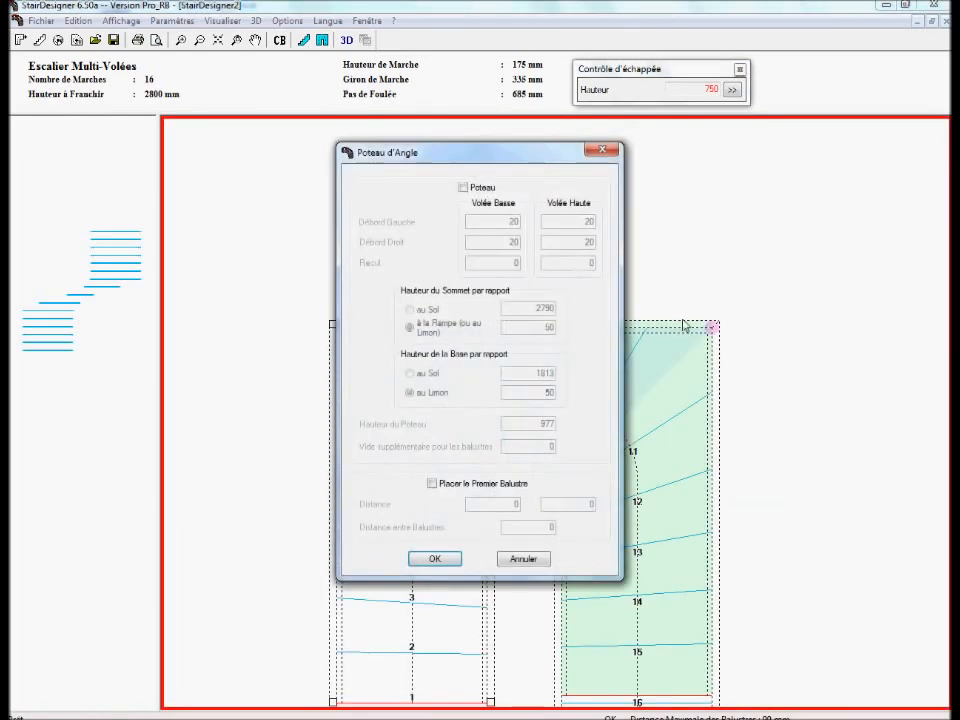
pyautogui.click(463, 187)
pyautogui.doubleClick(506, 221)
pyautogui.write('0')
pyautogui.doubleClick(508, 242)
pyautogui.write('0')
pyautogui.doubleClick(580, 221)
pyautogui.write('0')
pyautogui.doubleClick(576, 242)
pyautogui.write('0')
pyautogui.click(450, 558)
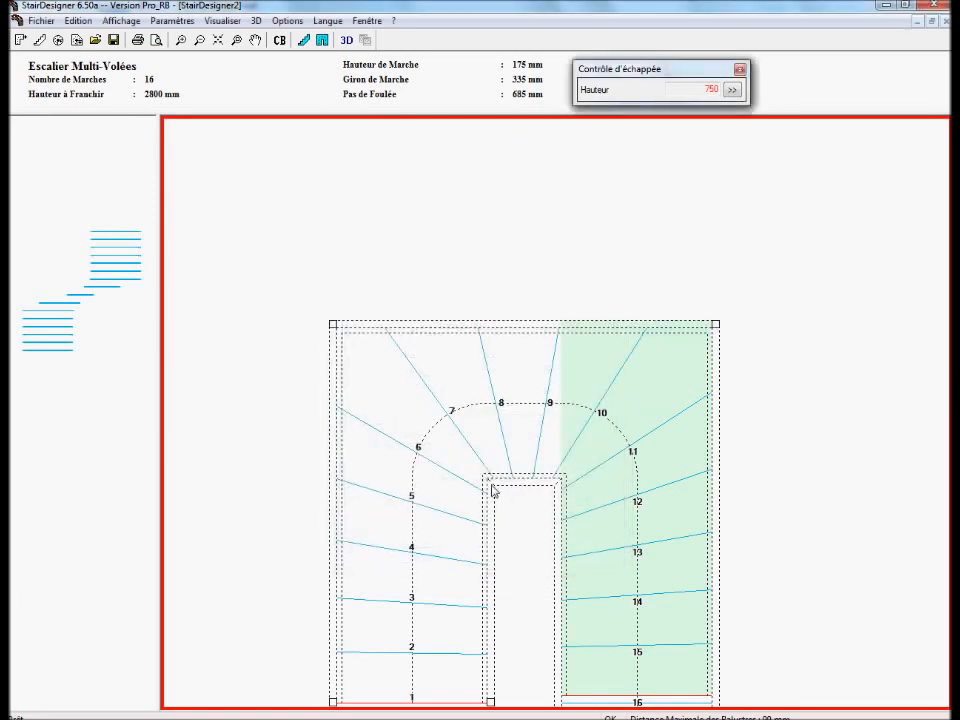
# Add a corner post at the inner corner between the first and second flights, with the overhangs set to 0
pyautogui.rightClick(487, 481)
pyautogui.click(507, 489)
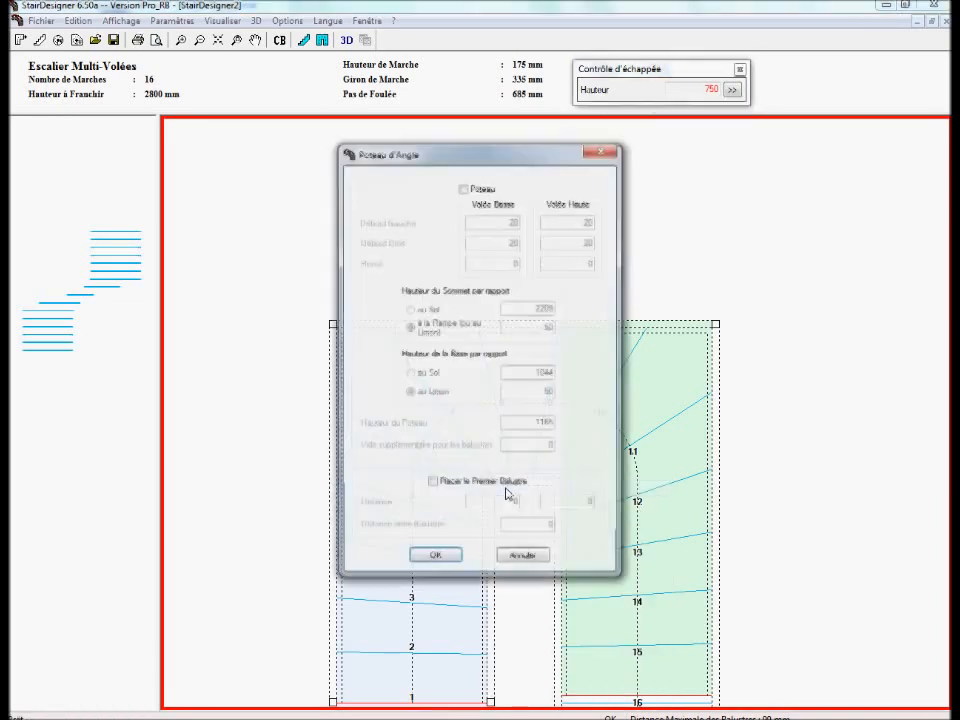
pyautogui.click(463, 187)
pyautogui.doubleClick(504, 222)
pyautogui.write('0')
pyautogui.doubleClick(512, 241)
pyautogui.write('0')
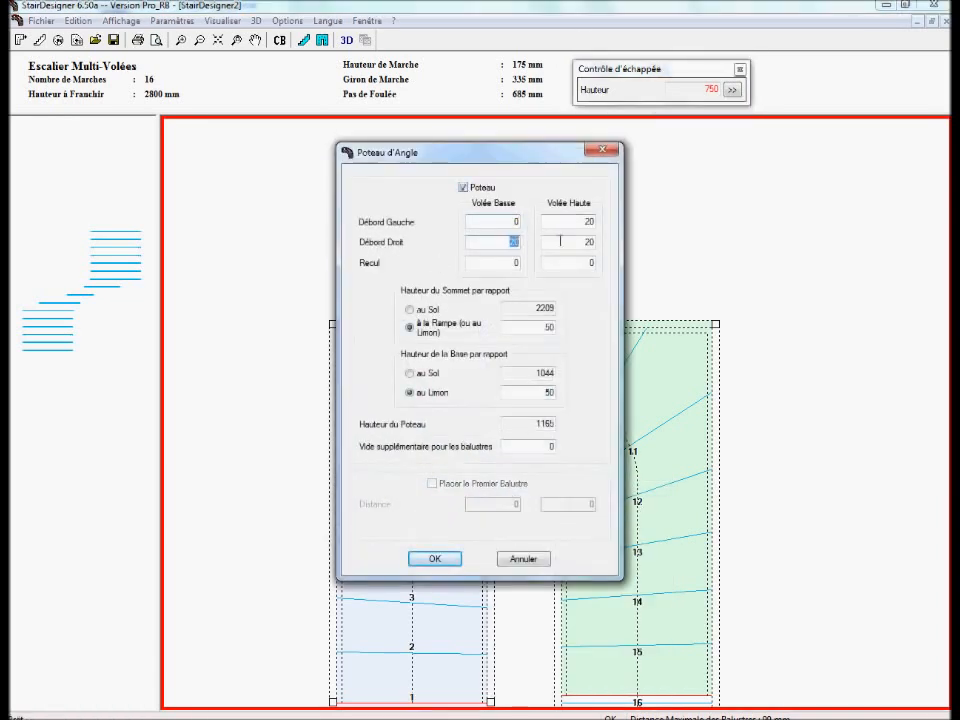
pyautogui.doubleClick(588, 243)
pyautogui.write('0')
pyautogui.click(432, 558)
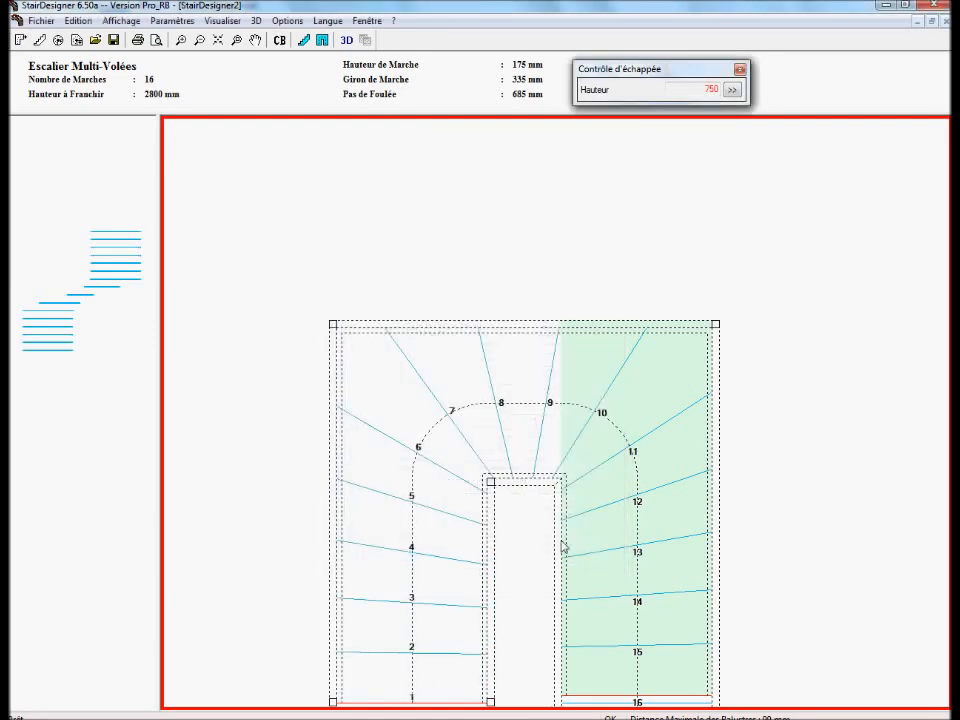
# Add a corner post at the inner corner between the second and third flights, with all left and right overhangs set to 0
pyautogui.rightClick(561, 479)
pyautogui.click(599, 489)
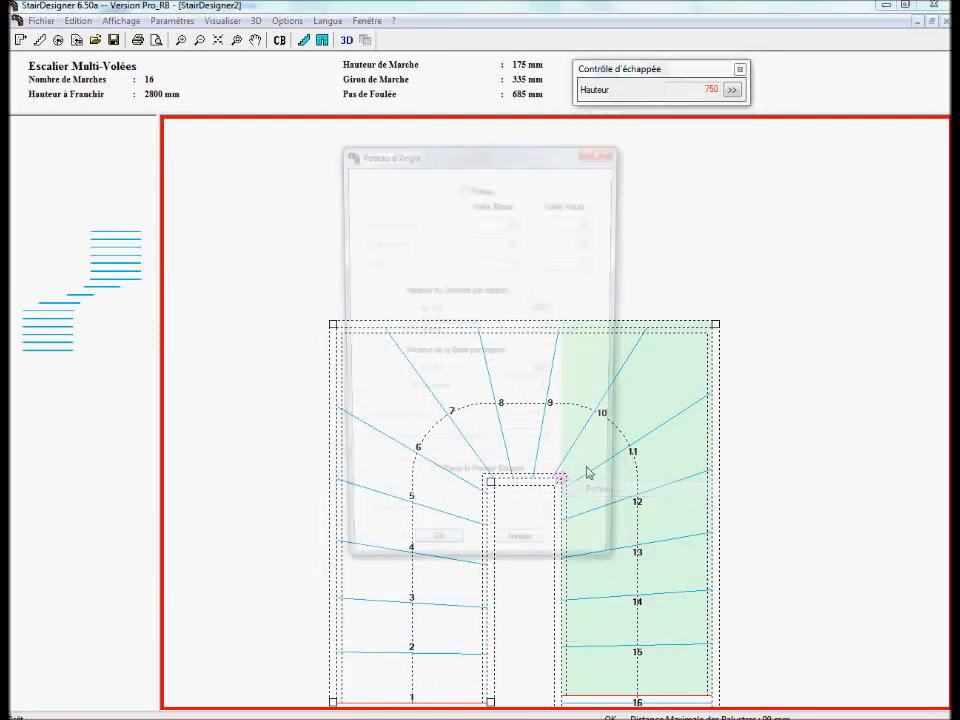
pyautogui.click(463, 187)
pyautogui.doubleClick(509, 221)
pyautogui.write('0')
pyautogui.doubleClick(510, 242)
pyautogui.write('0')
pyautogui.doubleClick(577, 221)
pyautogui.write('0')
pyautogui.press('Tab')
pyautogui.write('0')
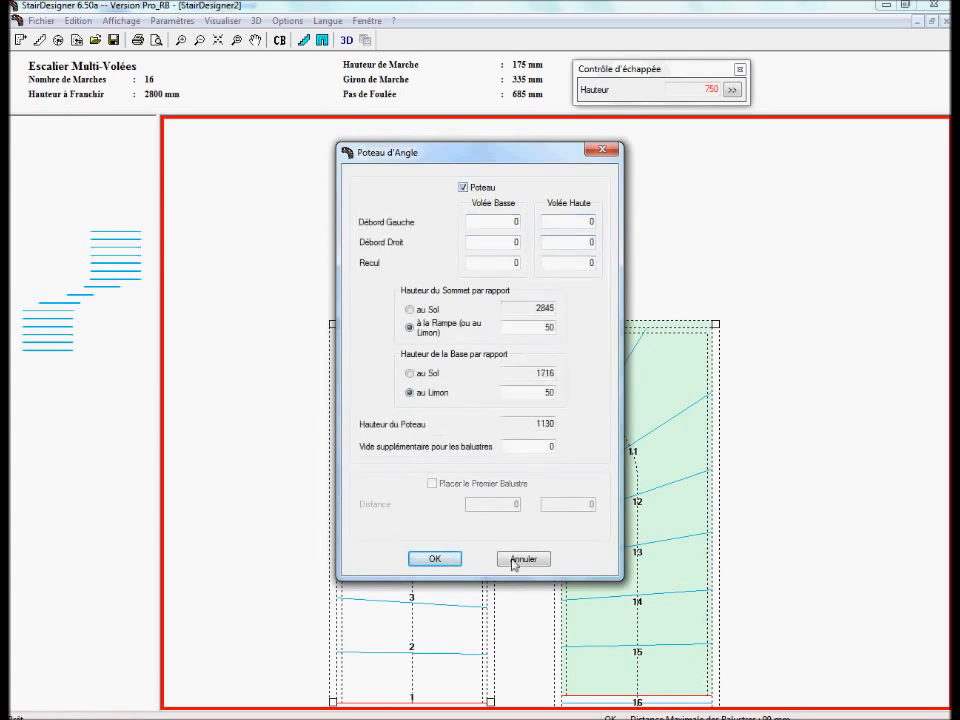
pyautogui.click(435, 559)
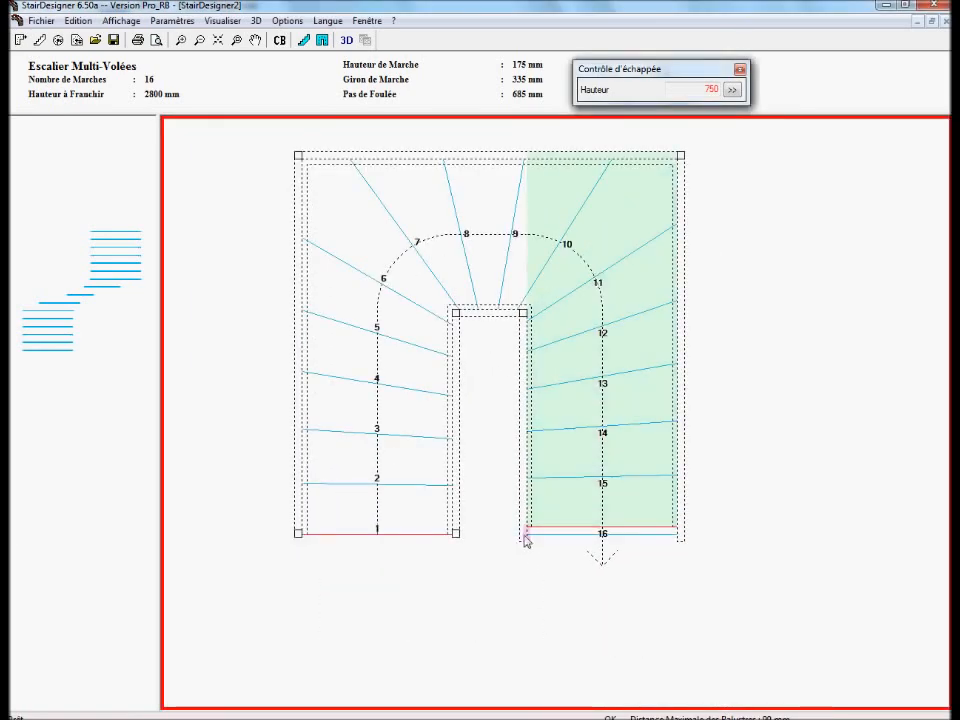
# Add an end post to the inner stringer at step 16 with both overhangs 0, position 50 and length 50
pyautogui.rightClick(527, 538)
pyautogui.click(564, 545)
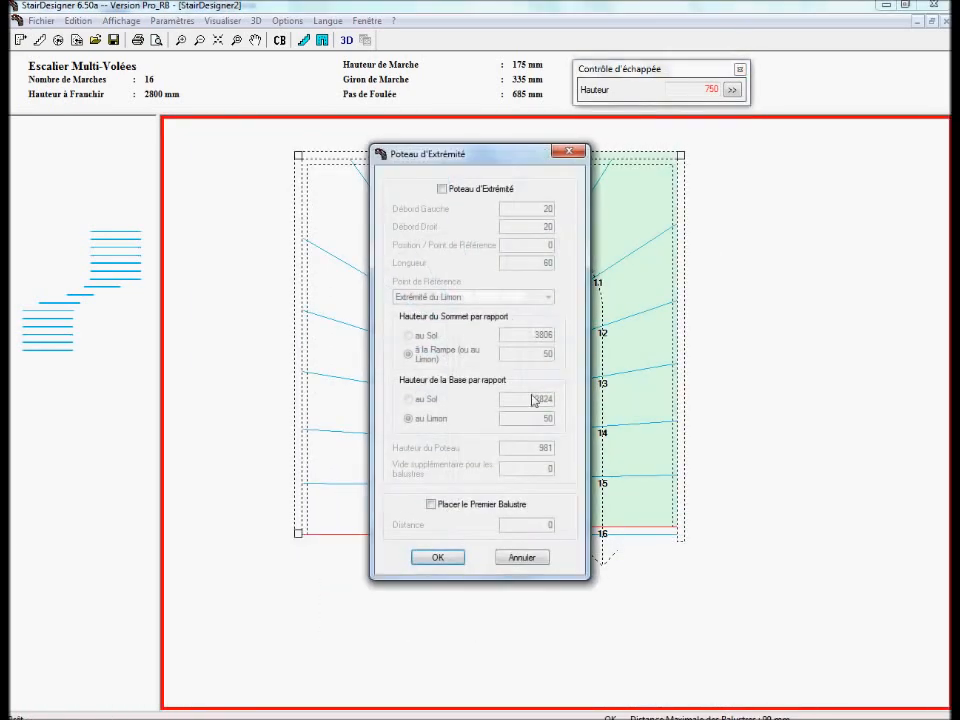
pyautogui.click(442, 189)
pyautogui.write('0')
pyautogui.press('Tab')
pyautogui.write('0')
pyautogui.press('Tab')
pyautogui.write('50')
pyautogui.moveTo(539, 265); pyautogui.dragTo(612, 269)
pyautogui.write('50')
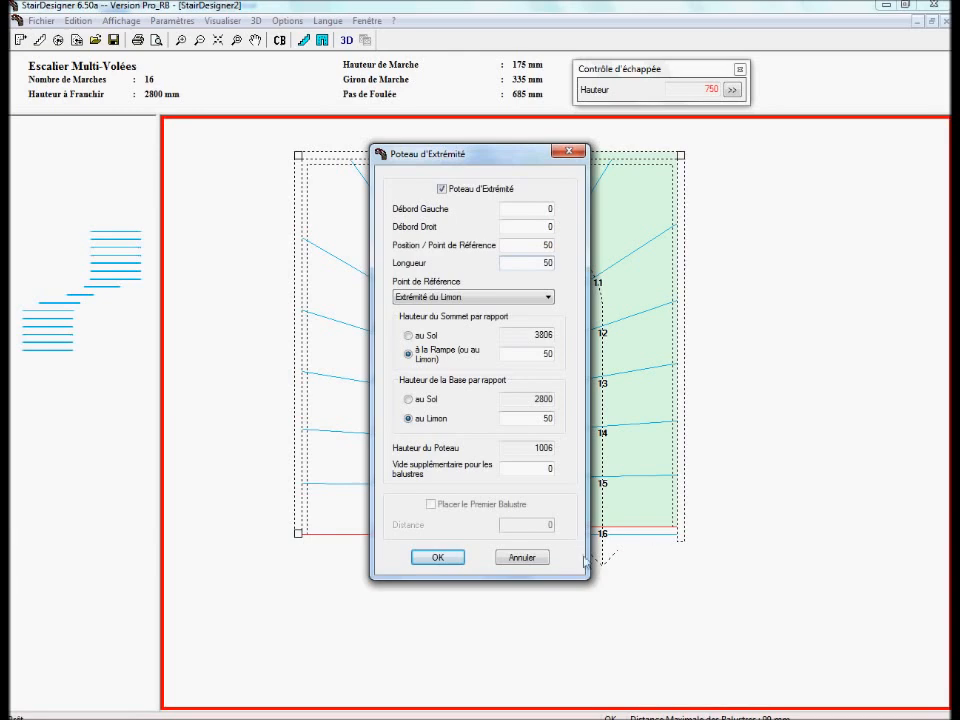
pyautogui.click(440, 557)
# Add an end post to the outer stringer at step 16 with left and right overhangs 0, position 50 and length 50
pyautogui.rightClick(681, 546)
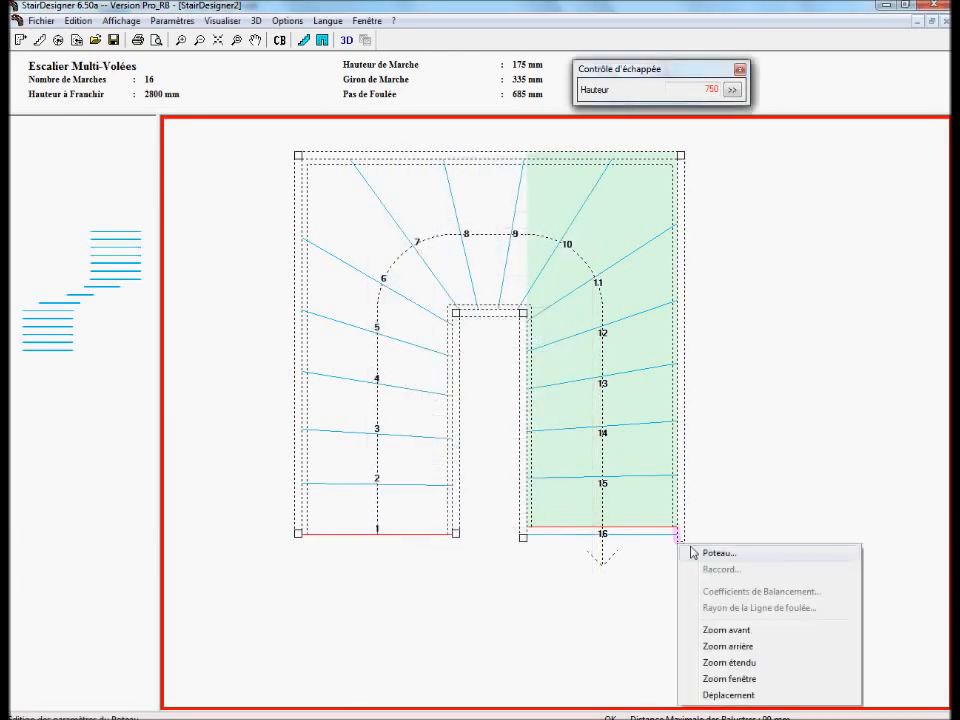
pyautogui.click(705, 553)
pyautogui.click(442, 188)
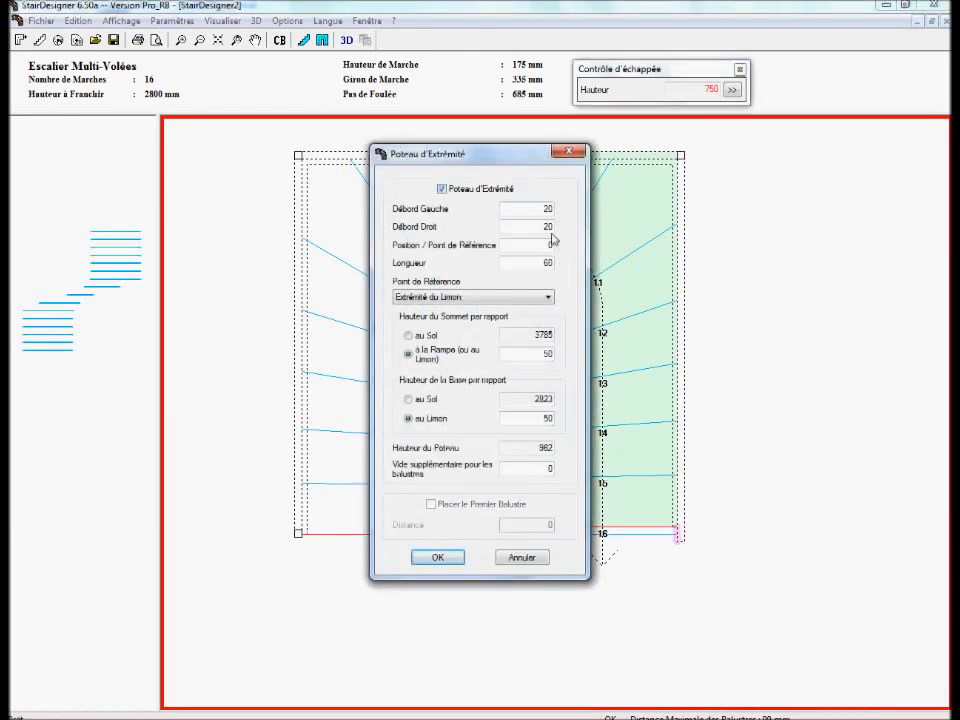
pyautogui.write('0')
pyautogui.moveTo(536, 210); pyautogui.dragTo(600, 229)
pyautogui.write('0')
pyautogui.moveTo(534, 243); pyautogui.dragTo(589, 247)
pyautogui.write('50')
pyautogui.moveTo(534, 262); pyautogui.dragTo(604, 266)
pyautogui.write('50')
pyautogui.click(448, 562)
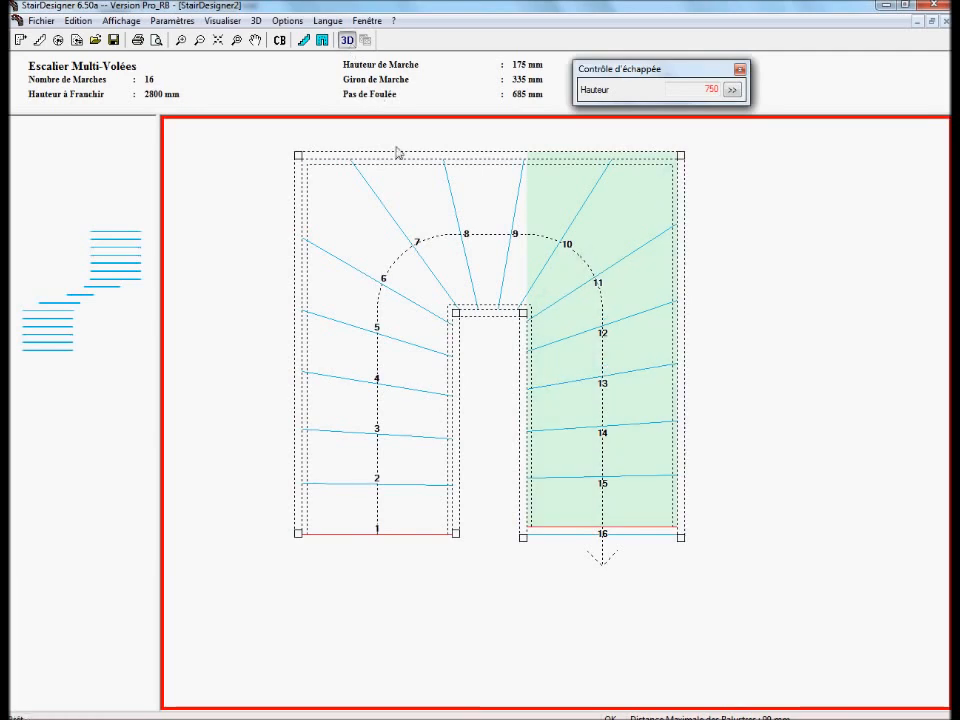
# Examine the end and corner posts in 3D, checking where their bases meet the treads, and return to the plan
pyautogui.click(350, 44)
pyautogui.moveTo(420, 440); pyautogui.dragTo(378, 542)
pyautogui.scroll(5, 398, 538)
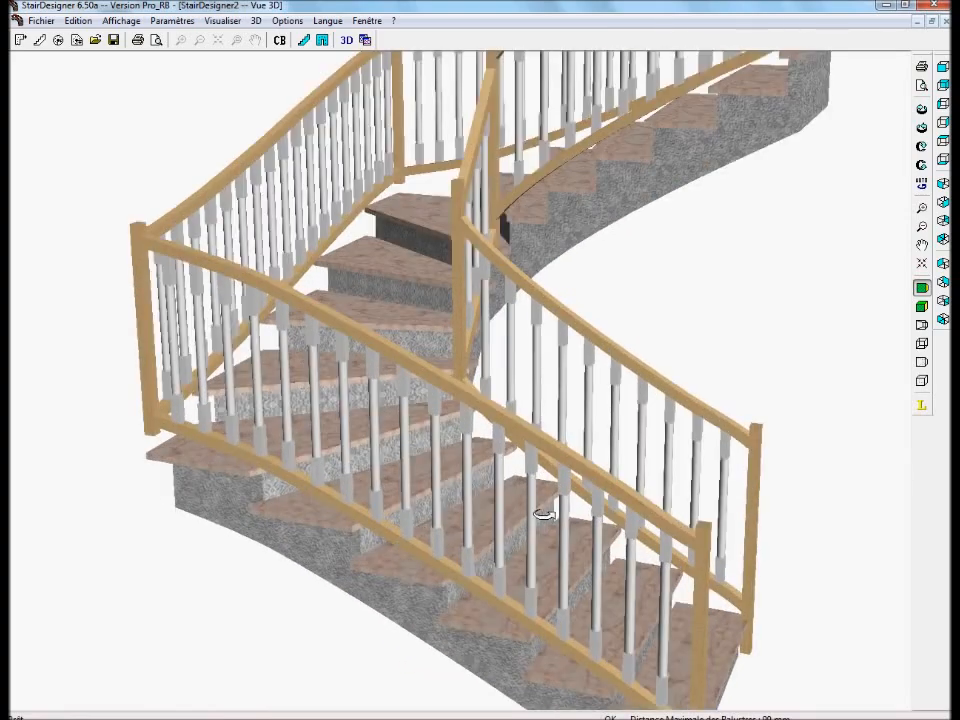
pyautogui.moveTo(543, 515); pyautogui.dragTo(519, 469)
pyautogui.moveTo(542, 559); pyautogui.dragTo(539, 441, button='middle')
pyautogui.moveTo(539, 441); pyautogui.dragTo(520, 357)
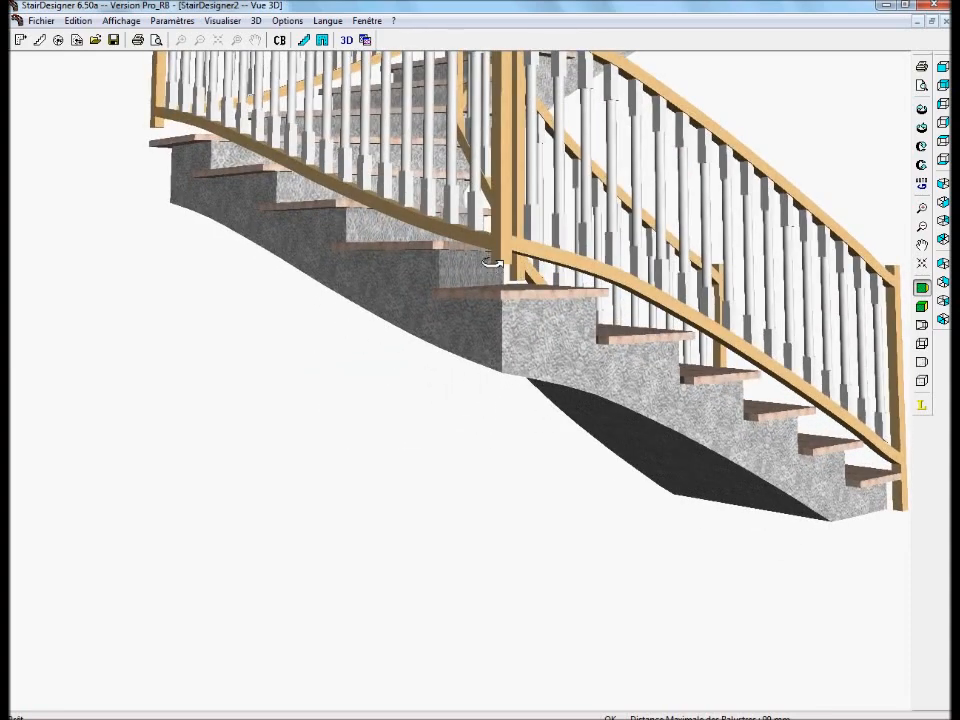
pyautogui.moveTo(488, 294); pyautogui.dragTo(414, 318)
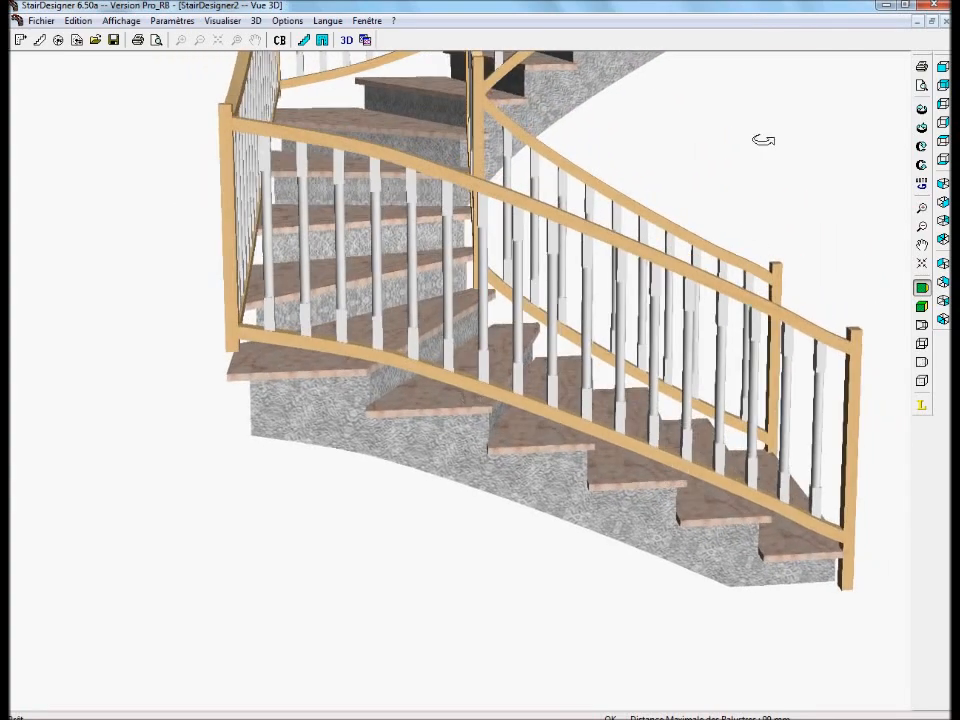
pyautogui.click(945, 21)
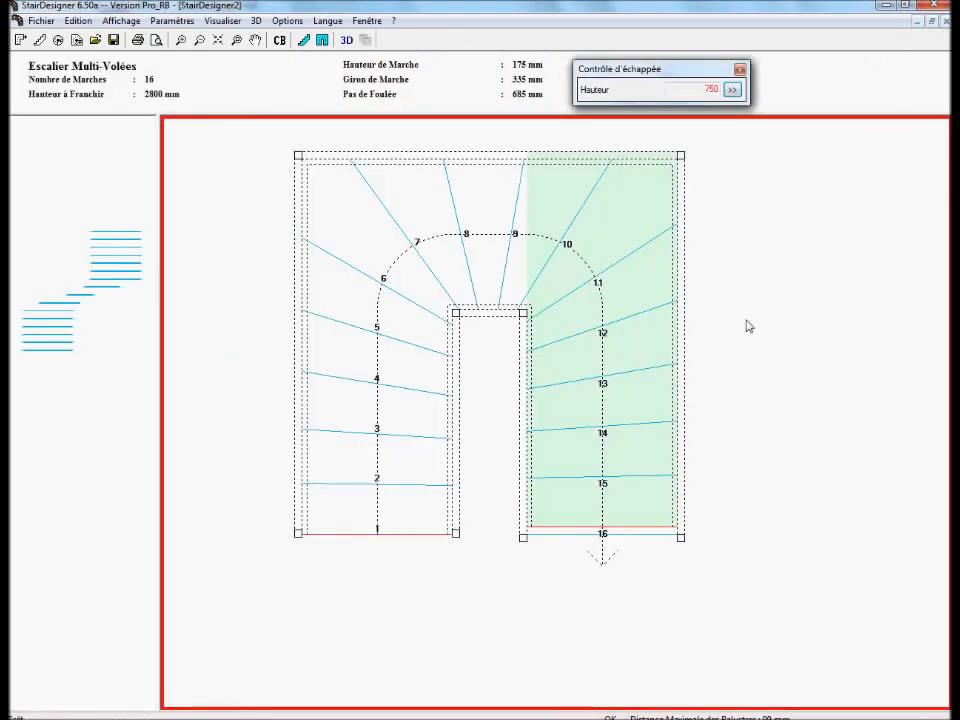
# Set the base height of the outer corner post between the first and second flights to 1050 relative to the floor
pyautogui.rightClick(300, 160)
pyautogui.click(320, 164)
pyautogui.moveTo(459, 157); pyautogui.dragTo(687, 173)
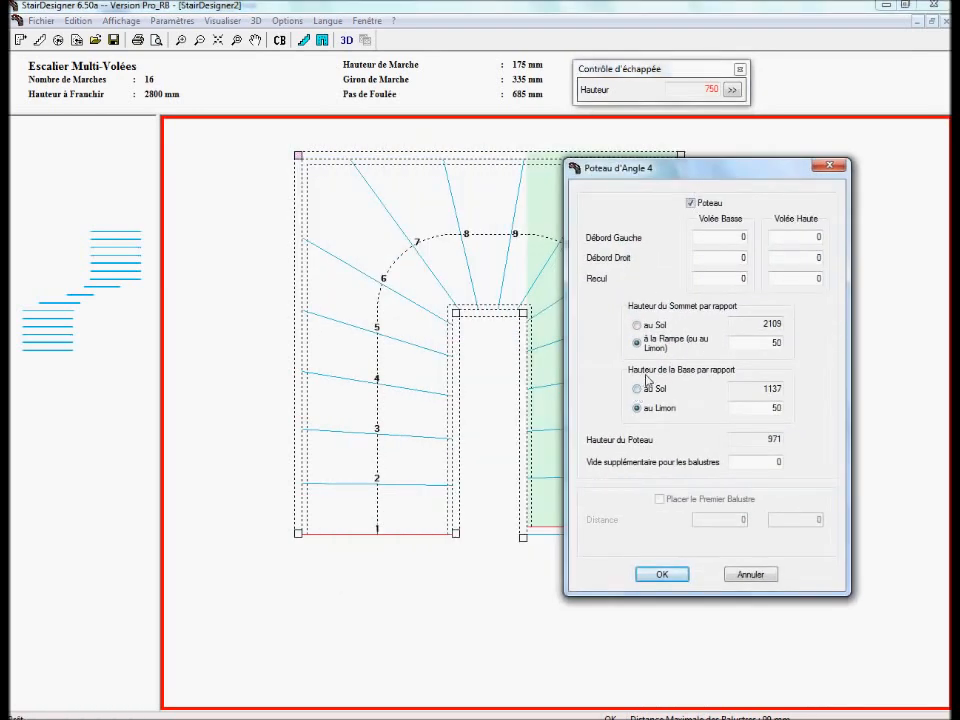
pyautogui.click(658, 392)
pyautogui.doubleClick(740, 389)
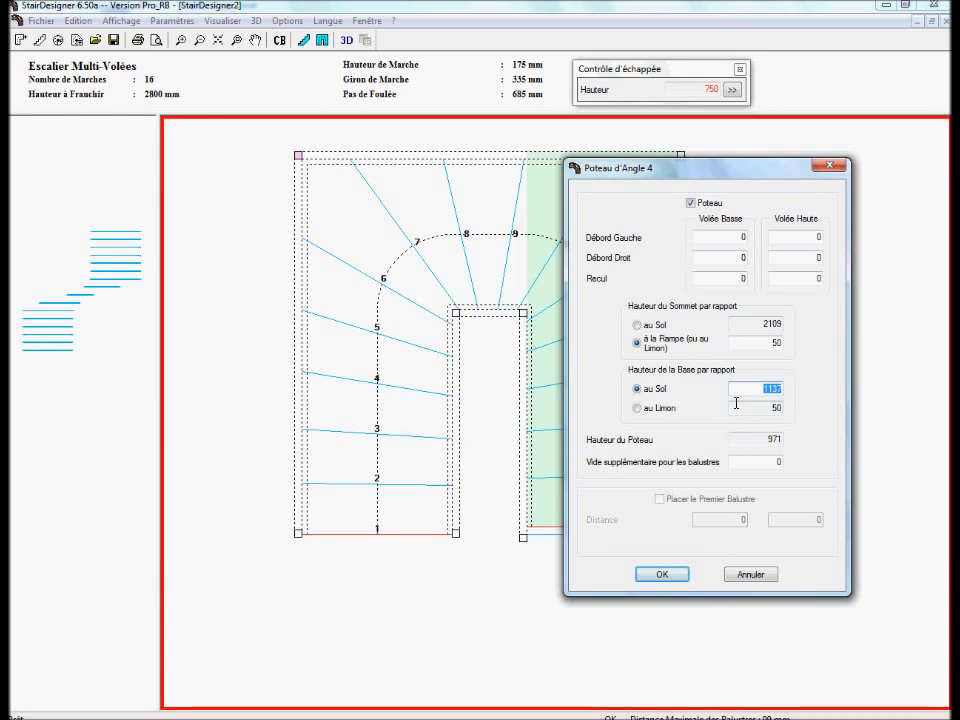
pyautogui.write('1050')
pyautogui.click(665, 573)
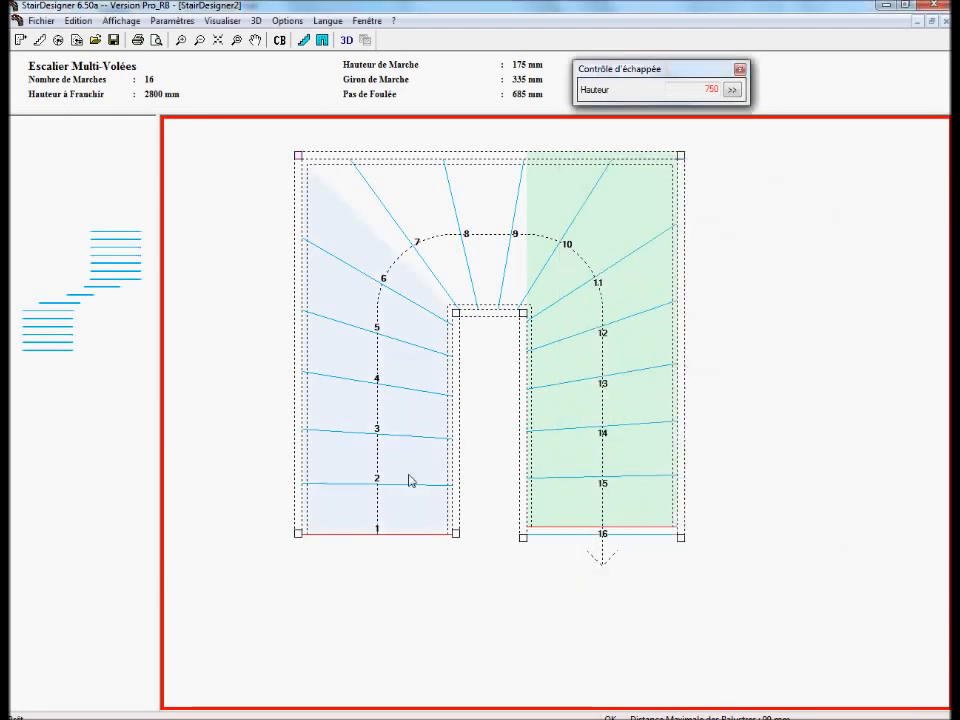
# Inspect in 3D how the base of the adjusted outer corner post sits on its tread, and return to the plan
pyautogui.click(346, 40)
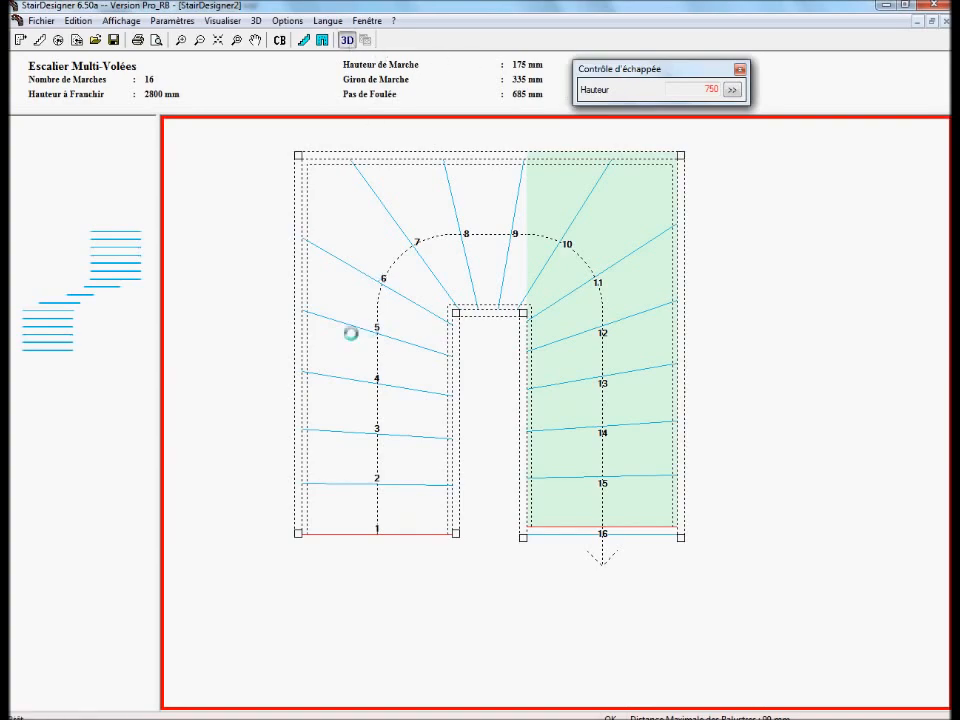
pyautogui.moveTo(285, 296); pyautogui.dragTo(560, 442)
pyautogui.scroll(5, 280, 536)
pyautogui.moveTo(283, 512); pyautogui.dragTo(241, 436)
pyautogui.scroll(5, 232, 436)
pyautogui.moveTo(308, 448); pyautogui.dragTo(241, 450)
pyautogui.scroll(3, 240, 398)
pyautogui.moveTo(349, 444); pyautogui.dragTo(341, 478)
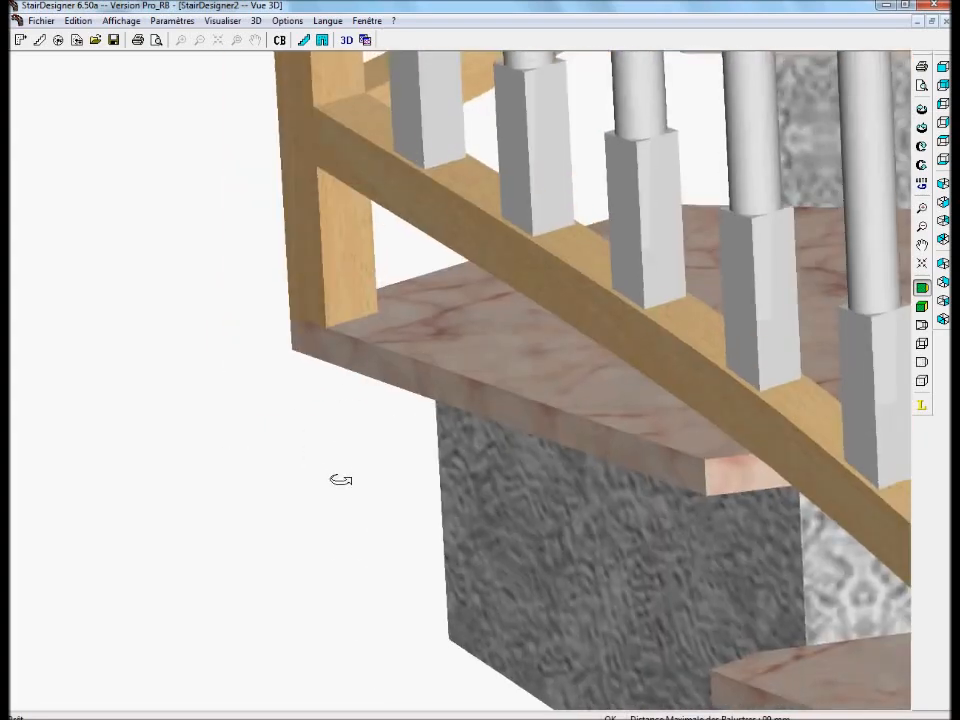
pyautogui.scroll(-5, 391, 496)
pyautogui.scroll(-4, 440, 497)
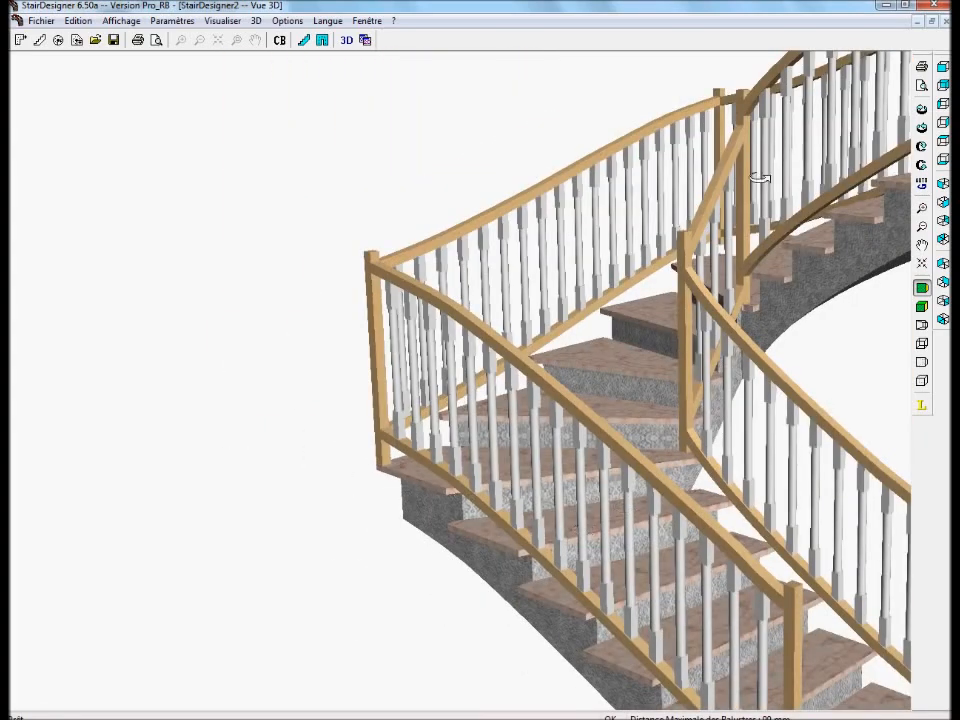
pyautogui.scroll(-2, 790, 500)
pyautogui.moveTo(815, 541); pyautogui.dragTo(686, 561)
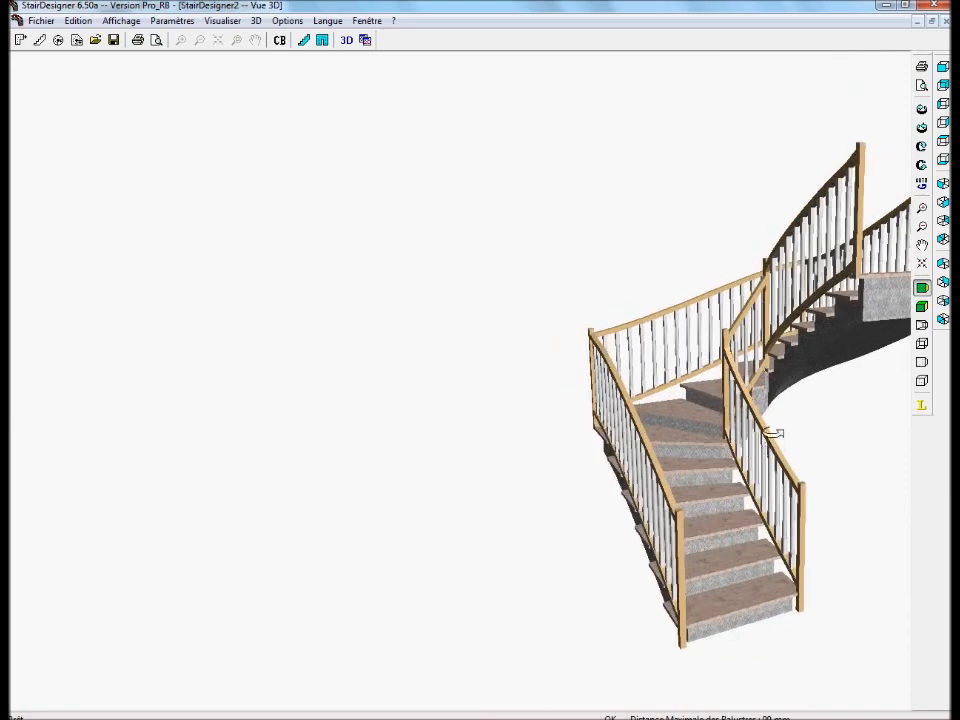
pyautogui.moveTo(769, 412); pyautogui.dragTo(430, 409, button='middle')
pyautogui.moveTo(440, 476); pyautogui.dragTo(519, 520)
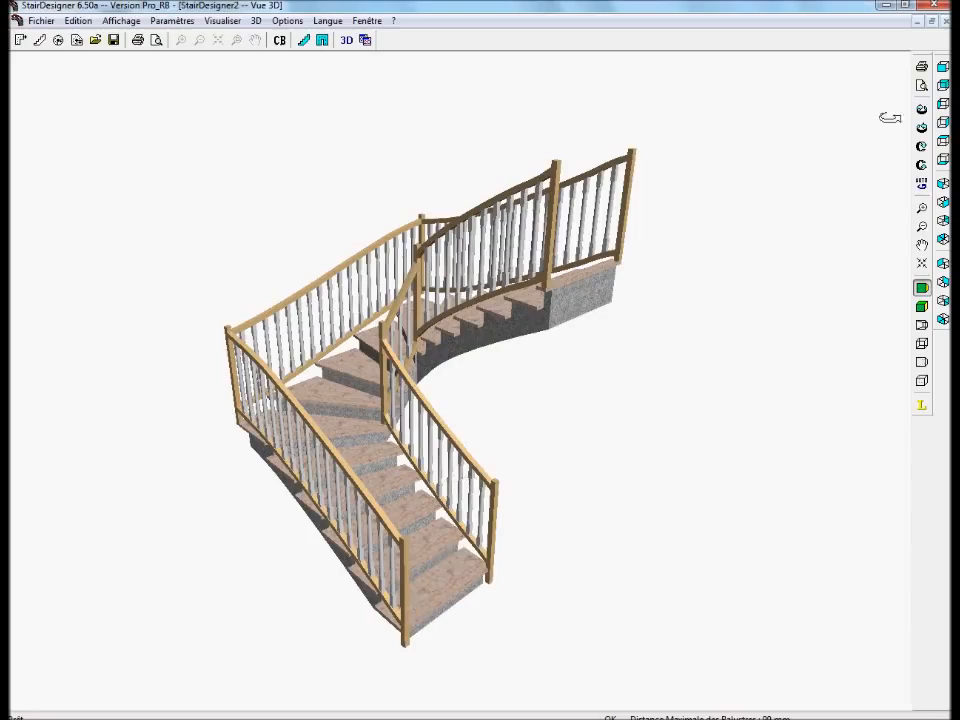
pyautogui.click(945, 20)
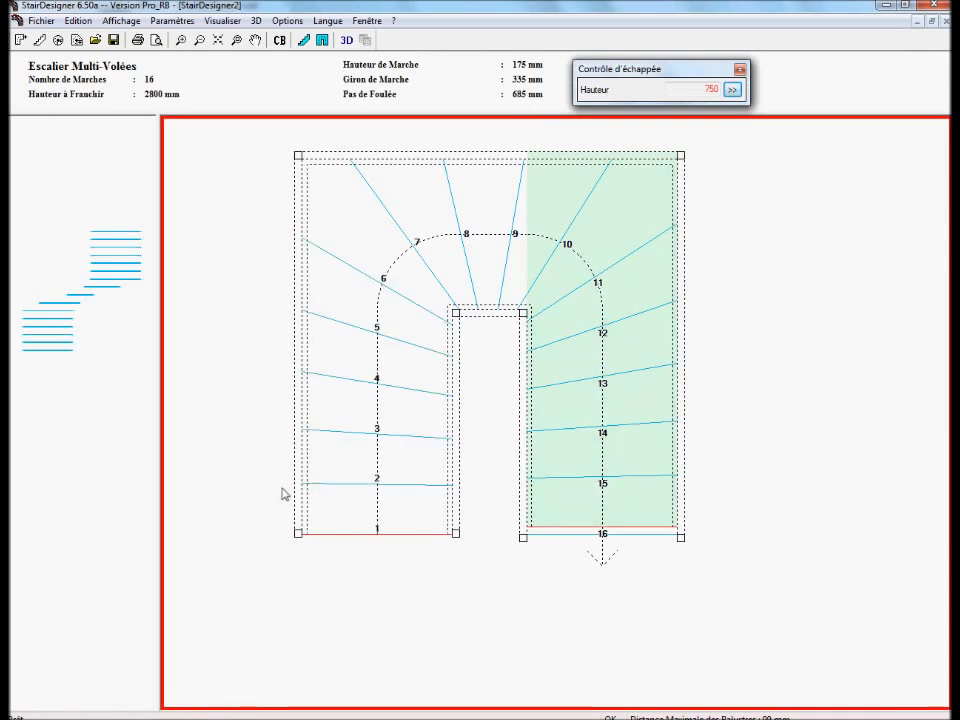
# Replace the balusters with sloping rails (lisses) on both the left and right sides of flight 1
pyautogui.doubleClick(404, 420)
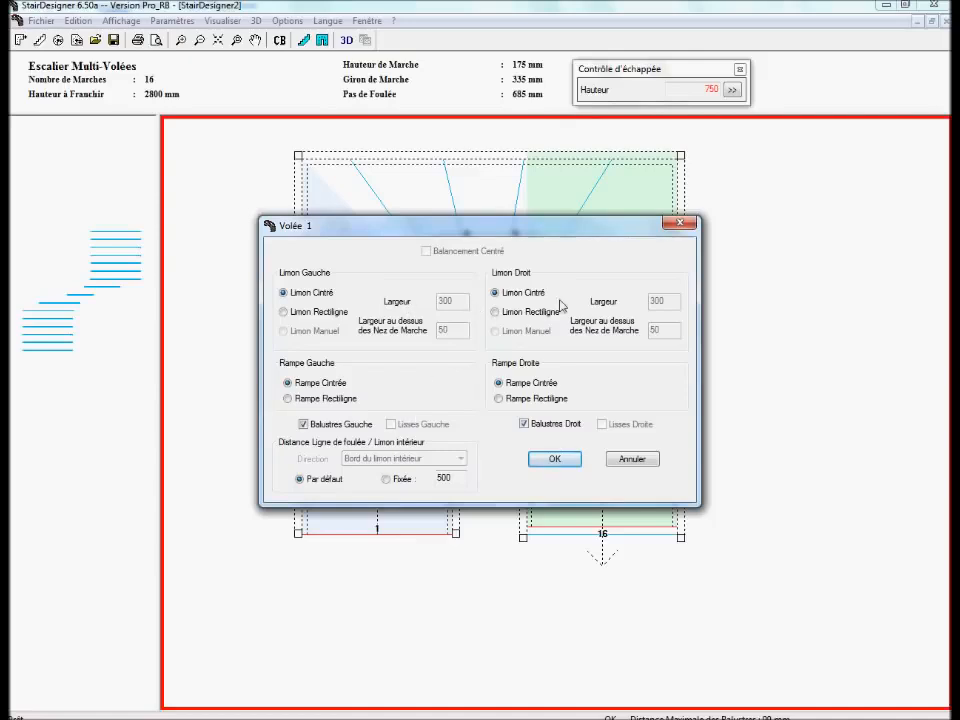
pyautogui.click(525, 426)
pyautogui.click(601, 425)
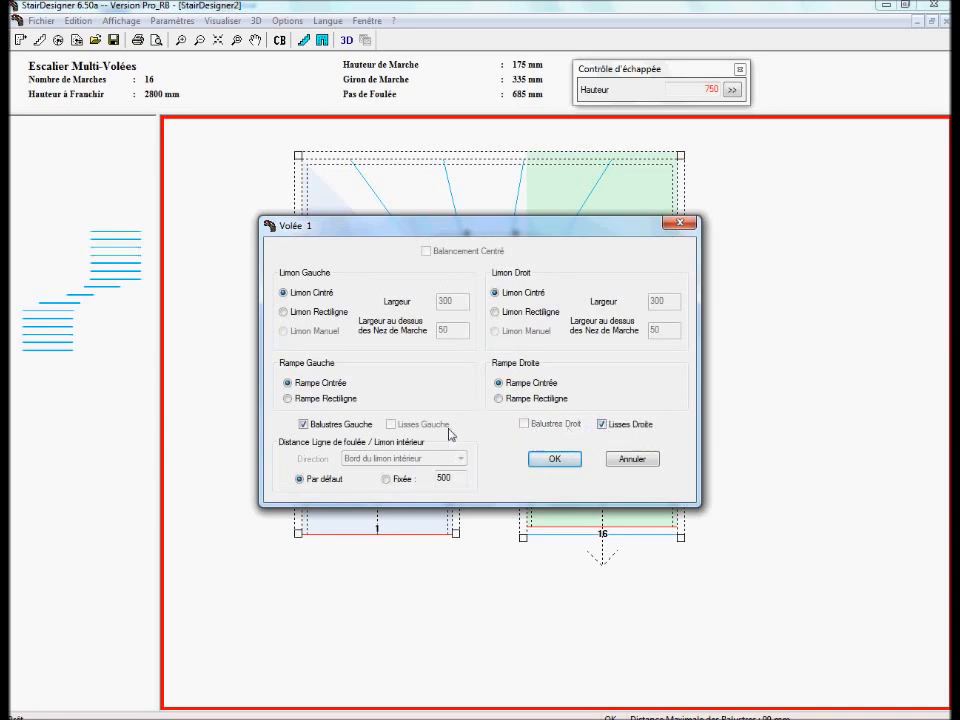
pyautogui.click(309, 426)
pyautogui.click(390, 425)
pyautogui.click(554, 461)
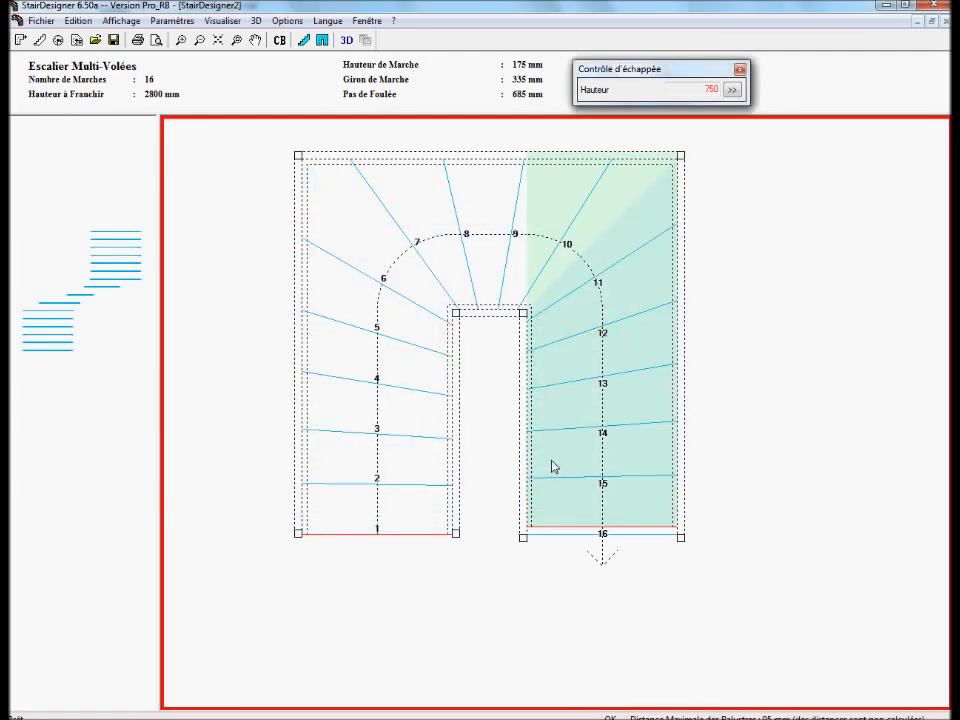
# Replace the left and right balusters of flight 2 with sloping rails (lisses)
pyautogui.doubleClick(495, 274)
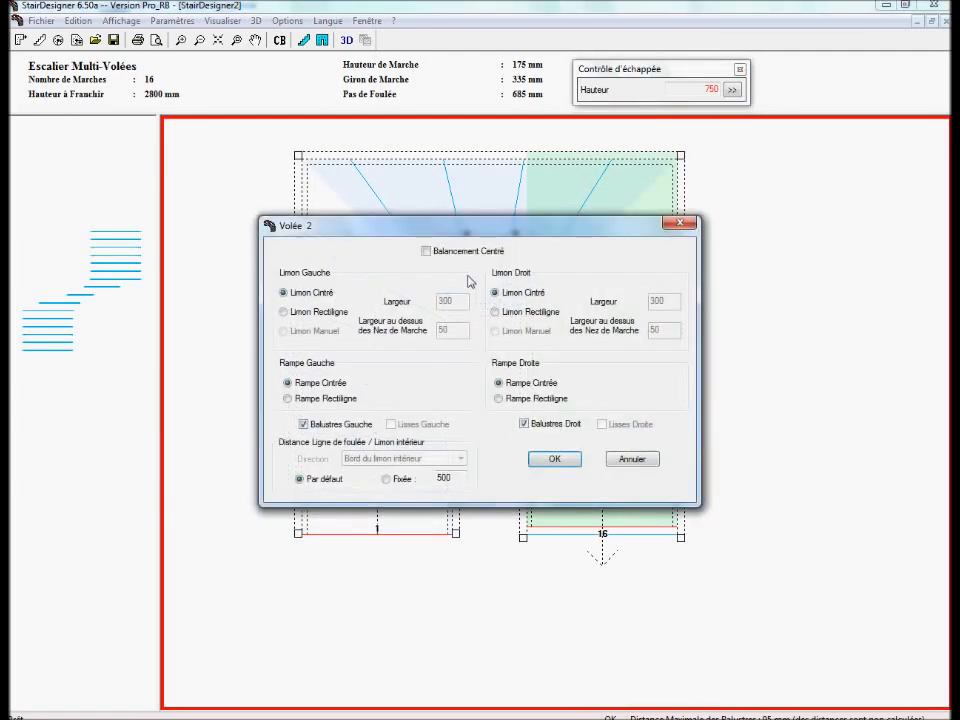
pyautogui.click(303, 424)
pyautogui.click(390, 424)
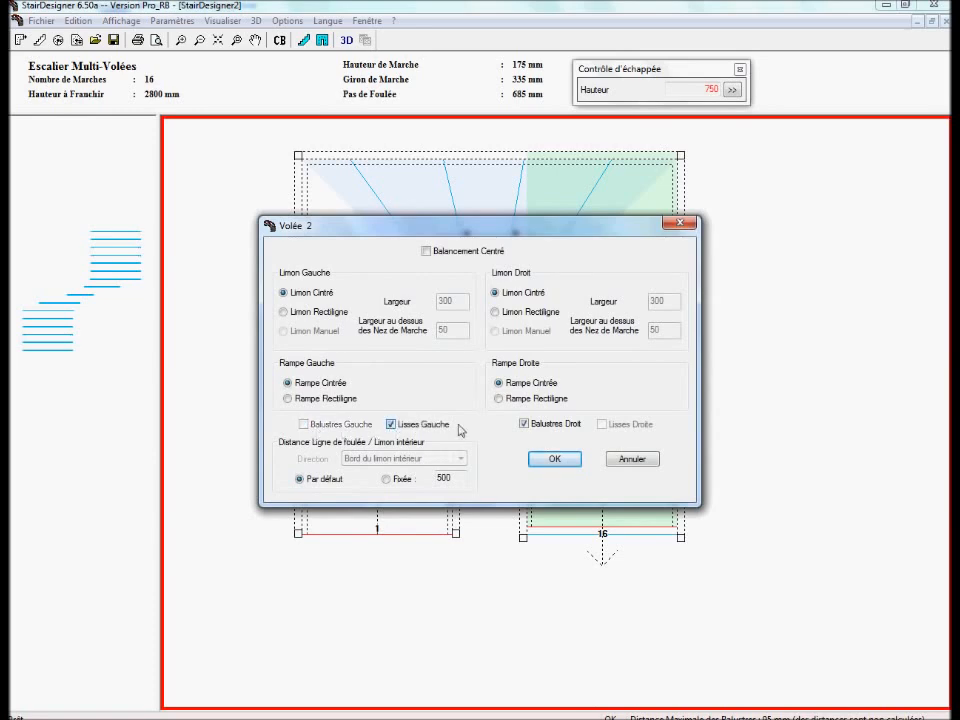
pyautogui.click(521, 424)
pyautogui.click(601, 424)
pyautogui.click(554, 459)
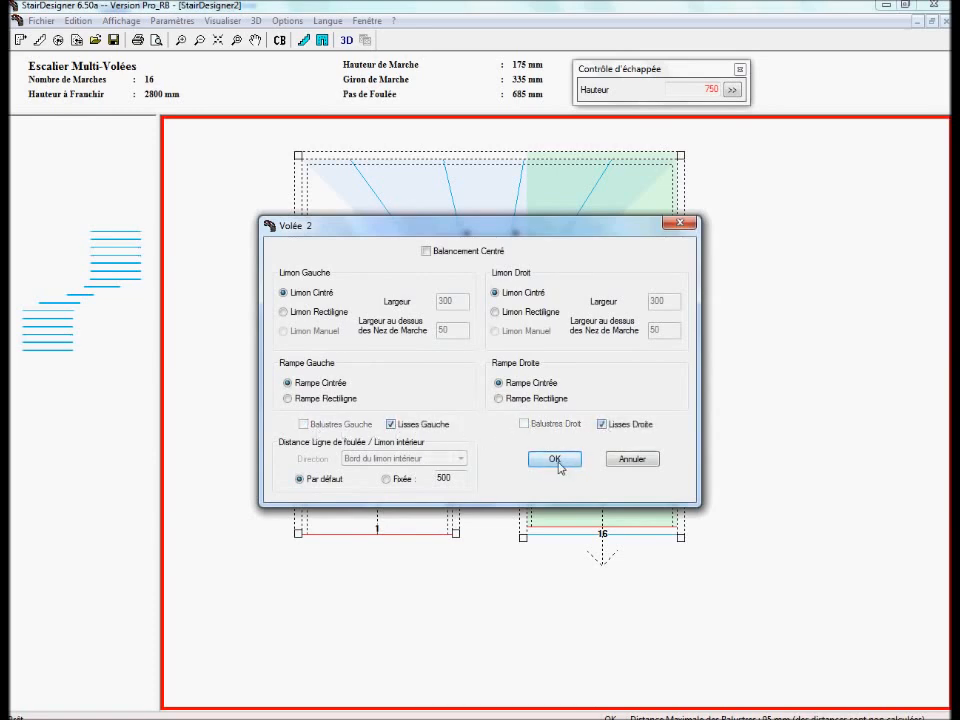
# For flight 3, turn off the balusters and enable sloping rails (lisses) on both sides
pyautogui.doubleClick(583, 427)
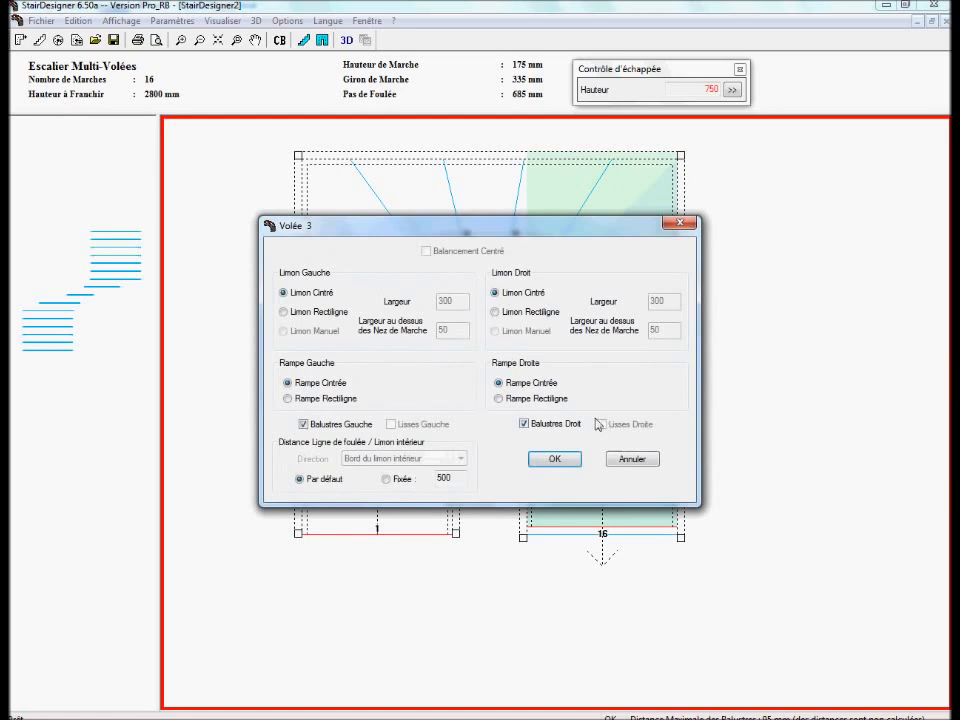
pyautogui.click(540, 426)
pyautogui.click(601, 424)
pyautogui.click(320, 426)
pyautogui.click(391, 424)
pyautogui.click(554, 459)
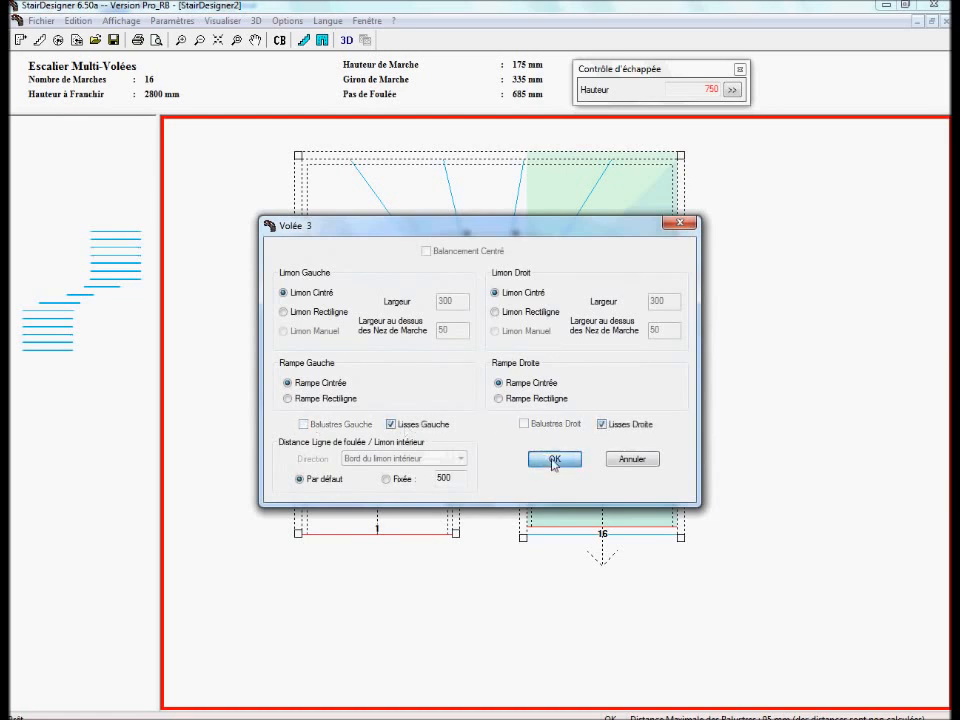
# View the staircase in 3D to check the rails on all three flights
pyautogui.click(346, 40)
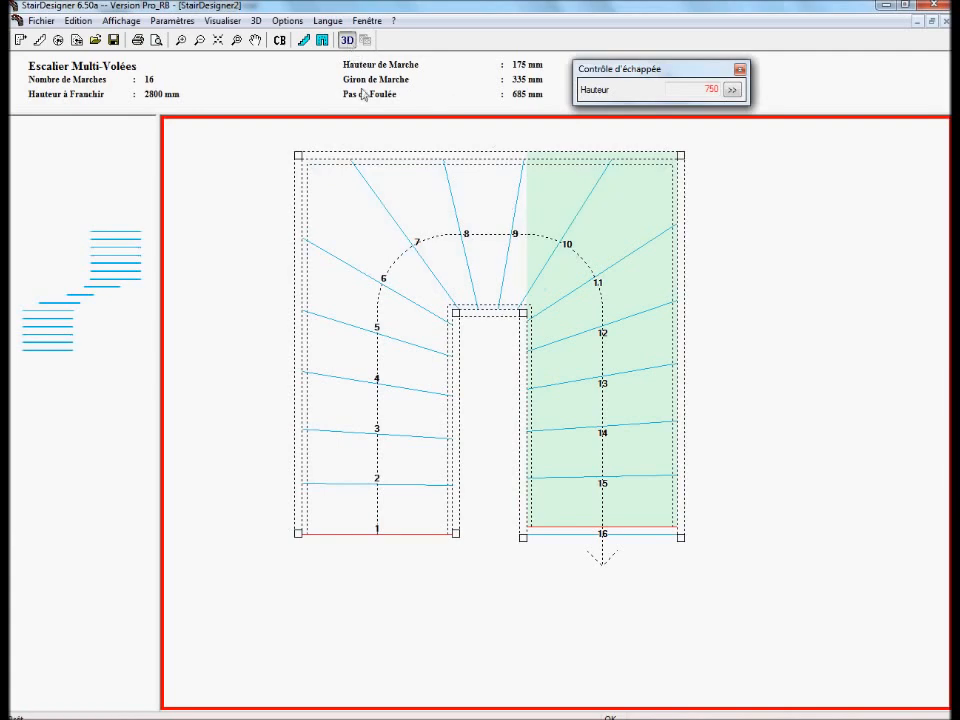
pyautogui.moveTo(431, 409); pyautogui.dragTo(473, 455)
pyautogui.scroll(3, 414, 450)
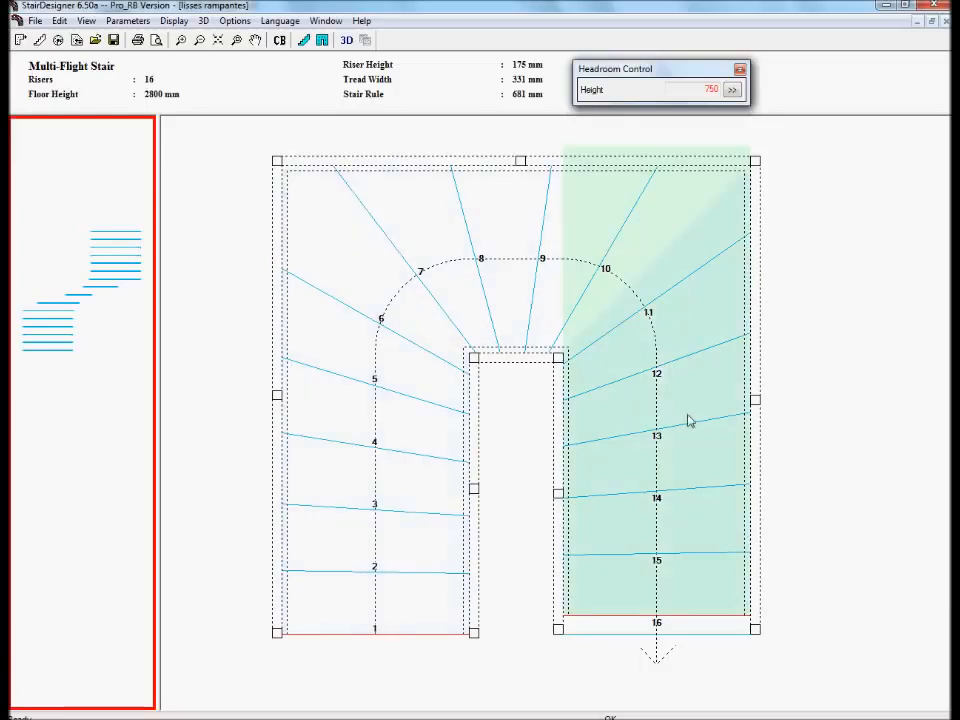
# Examine the "lisses rampantes" staircase with its intermediate posts and sloping rails in 3D from several angles
pyautogui.click(346, 40)
pyautogui.moveTo(559, 399); pyautogui.dragTo(388, 447)
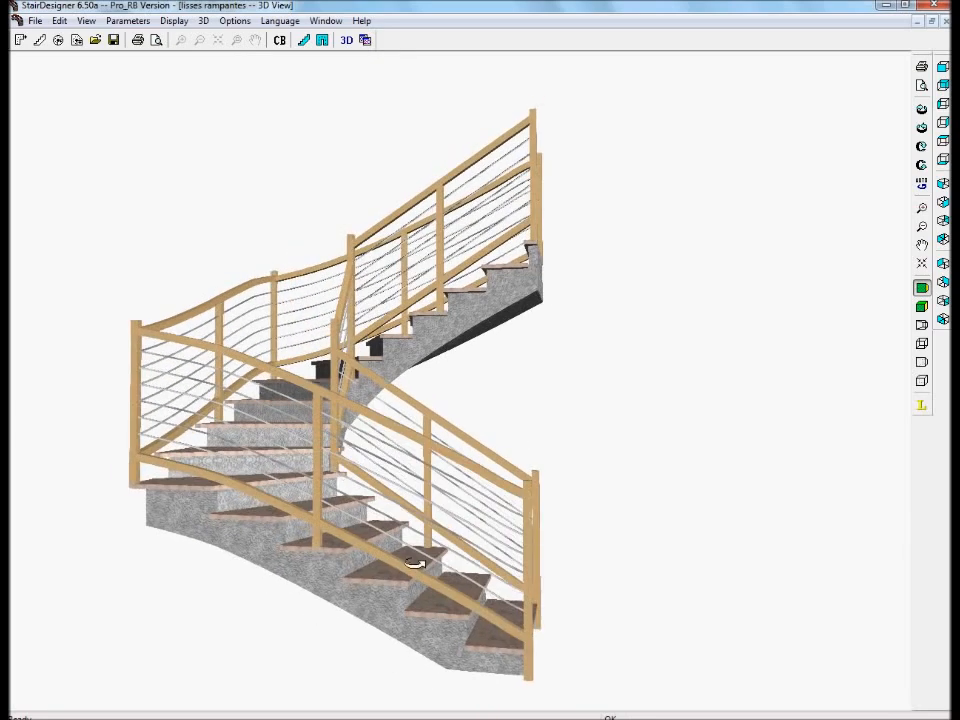
pyautogui.moveTo(574, 516); pyautogui.dragTo(578, 584)
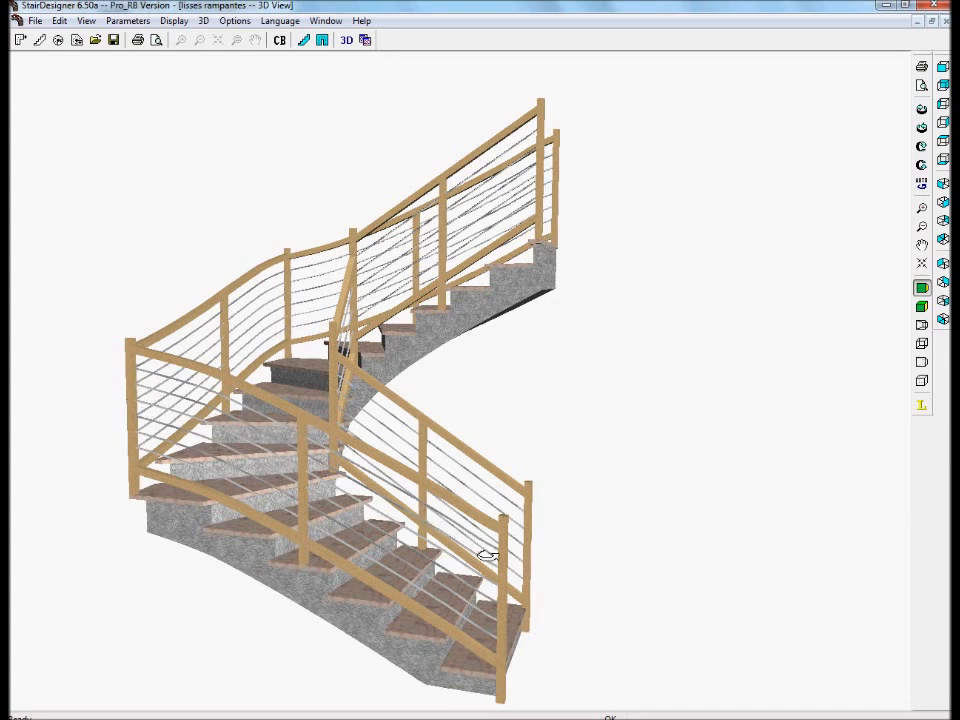
pyautogui.moveTo(470, 525); pyautogui.dragTo(567, 512)
pyautogui.moveTo(686, 456); pyautogui.dragTo(681, 489)
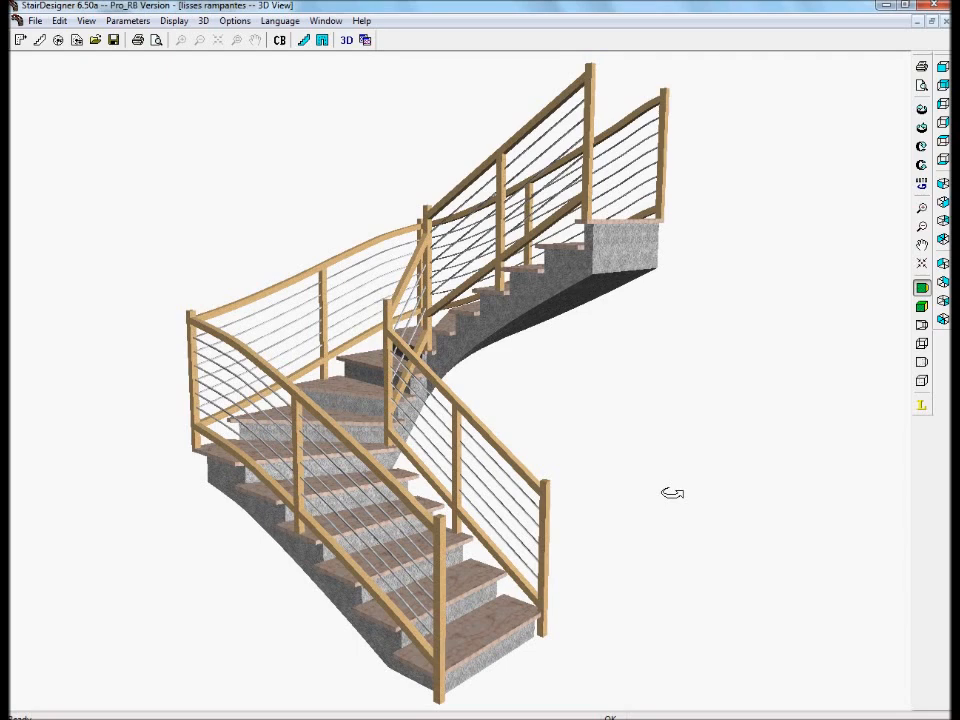
pyautogui.moveTo(672, 492); pyautogui.dragTo(734, 468)
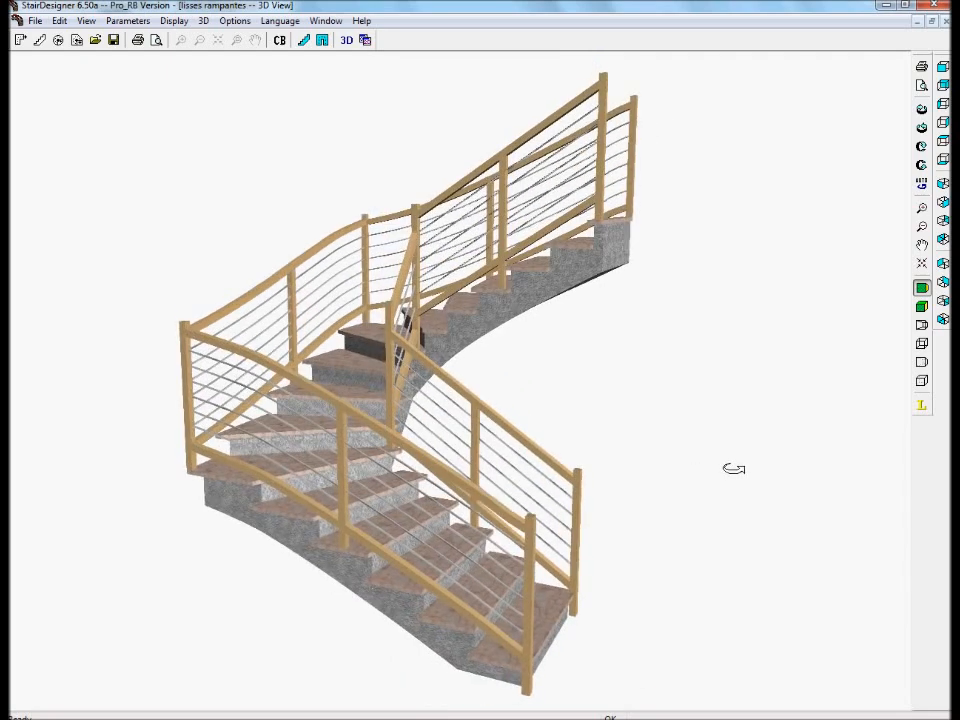